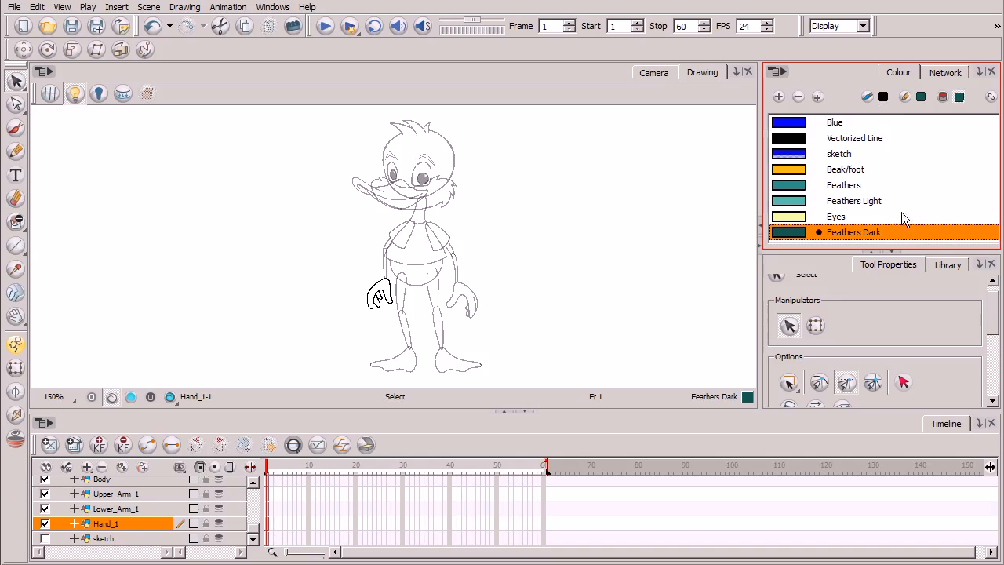
# Add a new colour swatch to the palette and set it to a blue with RGB values 22, 76, 224
pyautogui.click(779, 96)
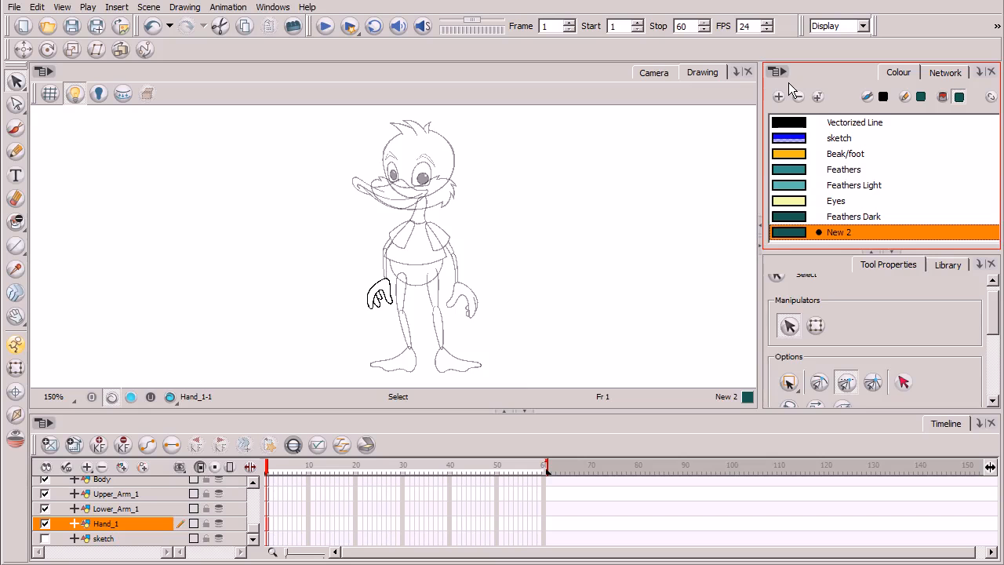
pyautogui.doubleClick(794, 232)
pyautogui.moveTo(605, 295); pyautogui.dragTo(594, 184)
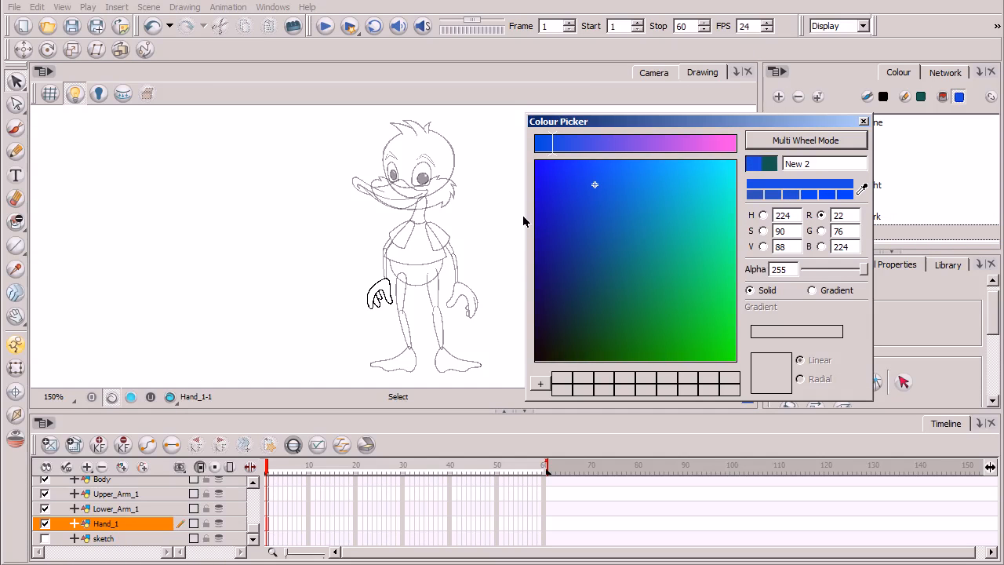
# View the new blue swatch in the multi-wheel colour picker, and remove the swatch from the palette
pyautogui.click(808, 139)
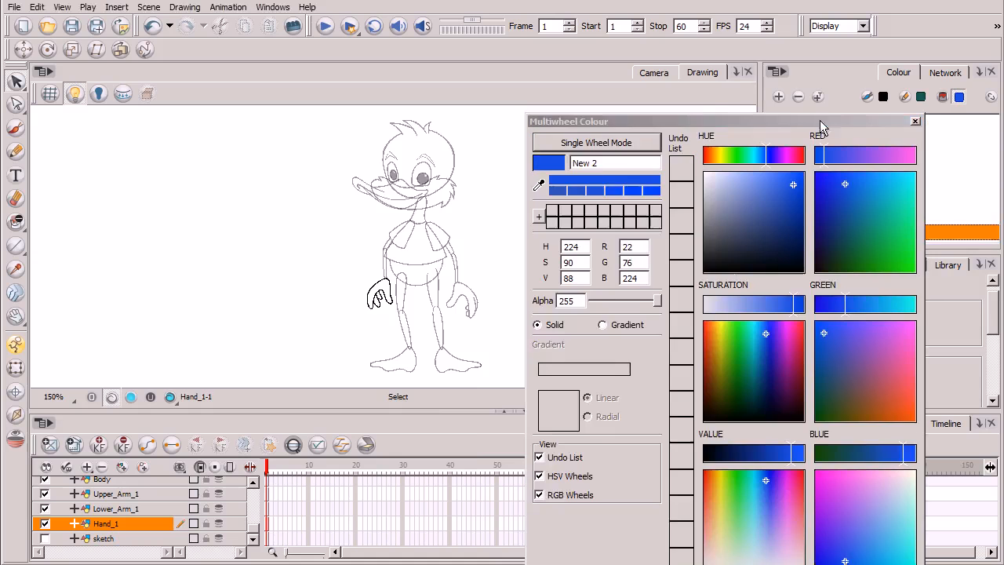
pyautogui.moveTo(802, 121); pyautogui.dragTo(699, 54)
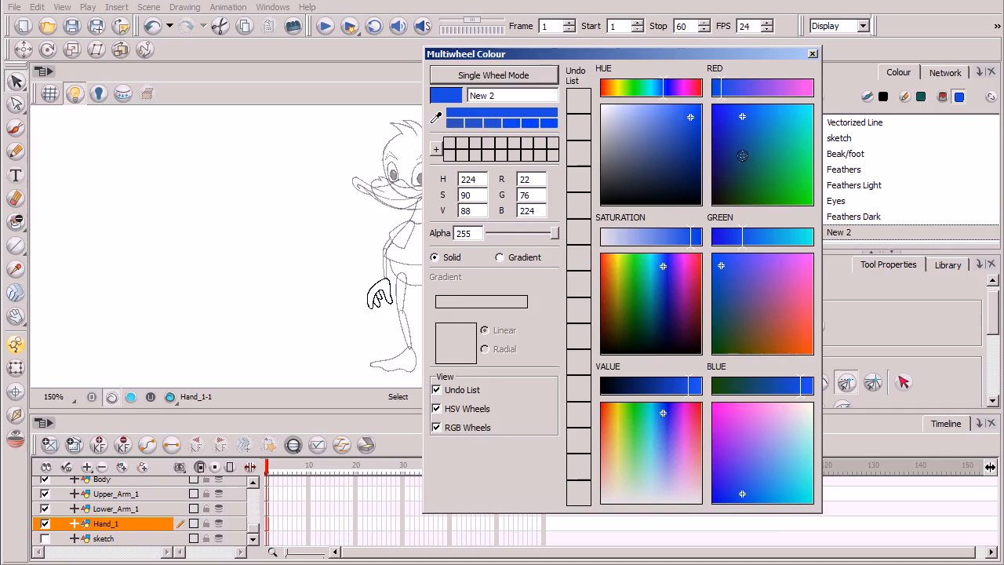
pyautogui.click(813, 53)
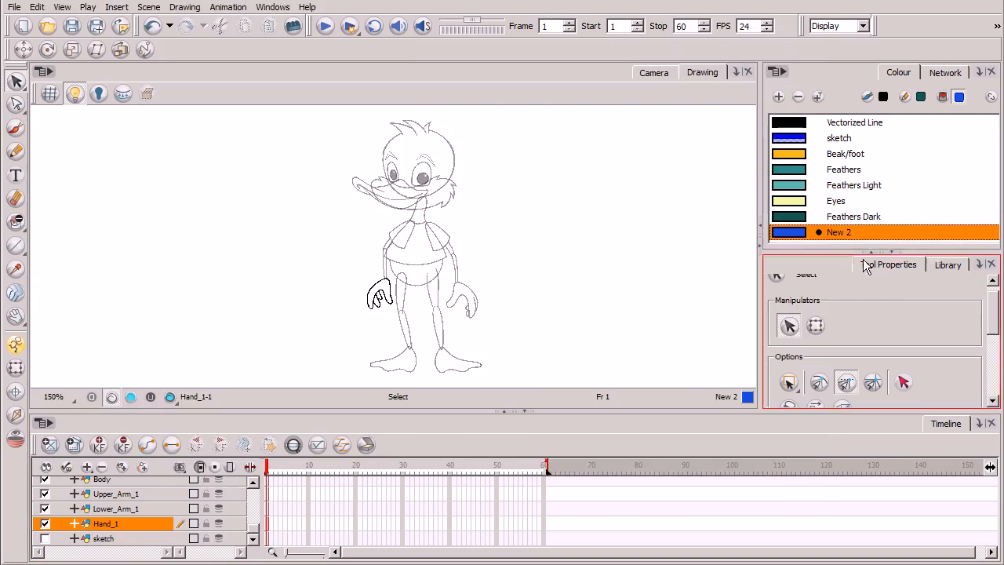
pyautogui.click(798, 94)
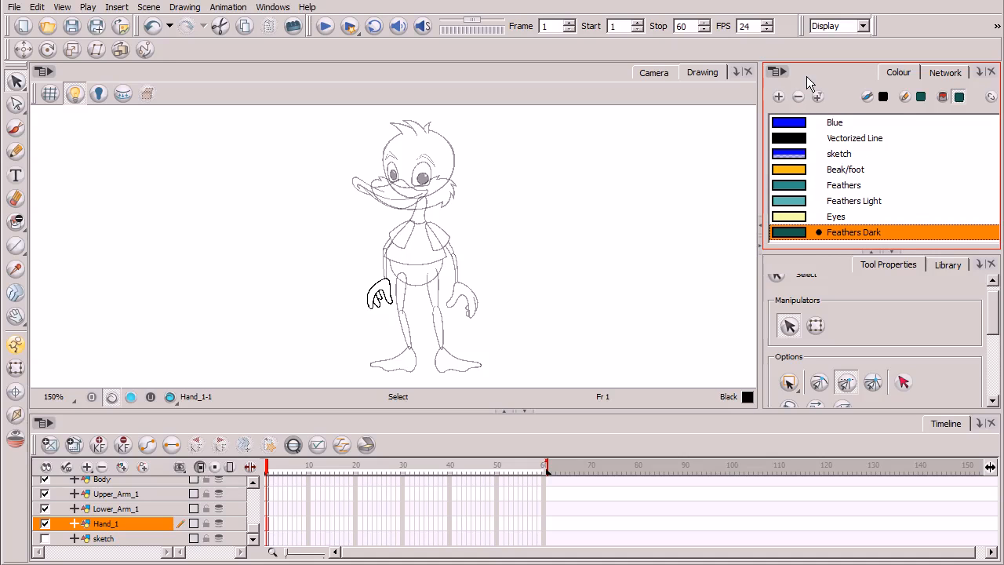
pyautogui.click(869, 191)
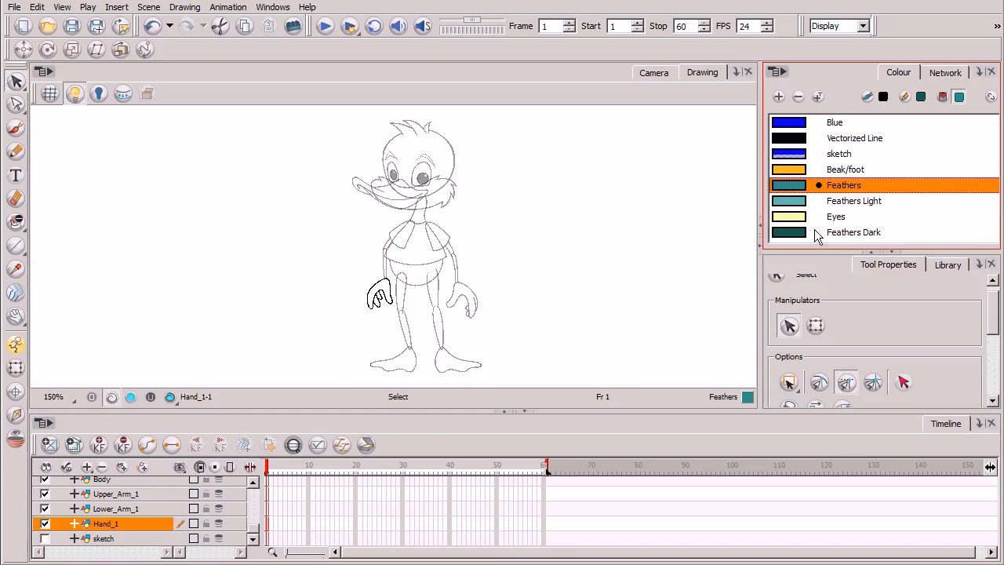
pyautogui.click(865, 203)
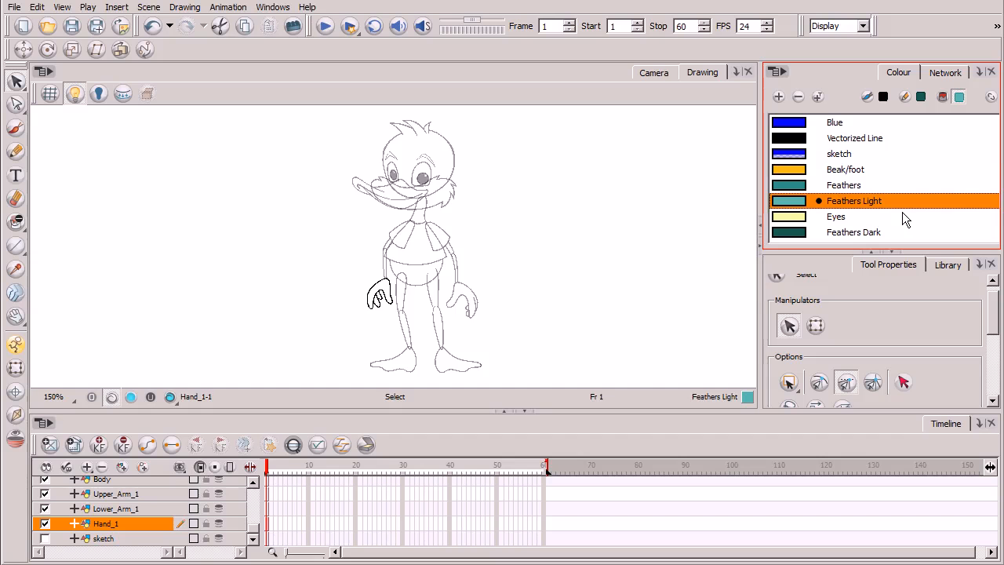
pyautogui.click(852, 170)
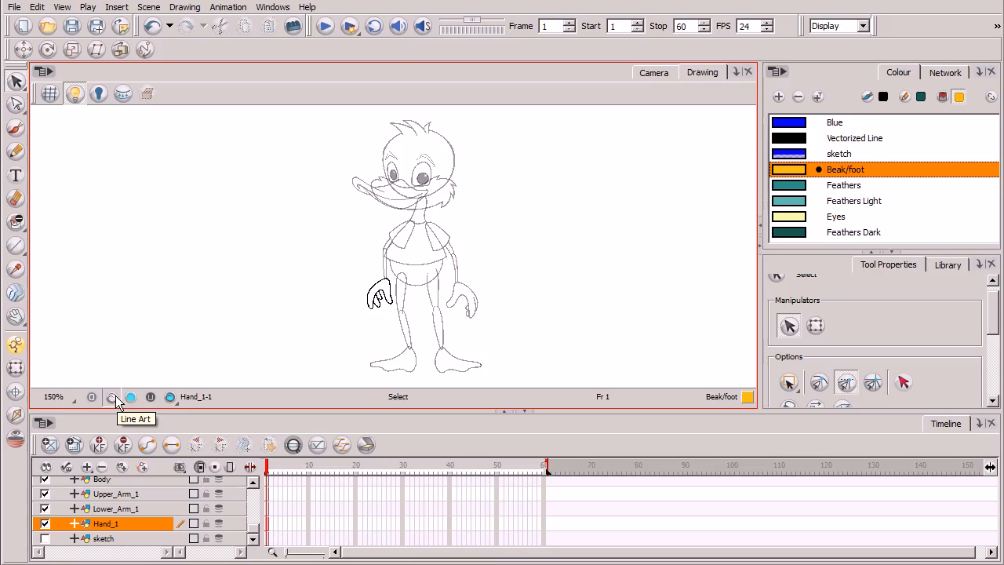
# Examine the Hand_1 drawing's Colour Art layer in comparison with its Line Art layer
pyautogui.click(214, 420)
pyautogui.scroll(3, 414, 305)
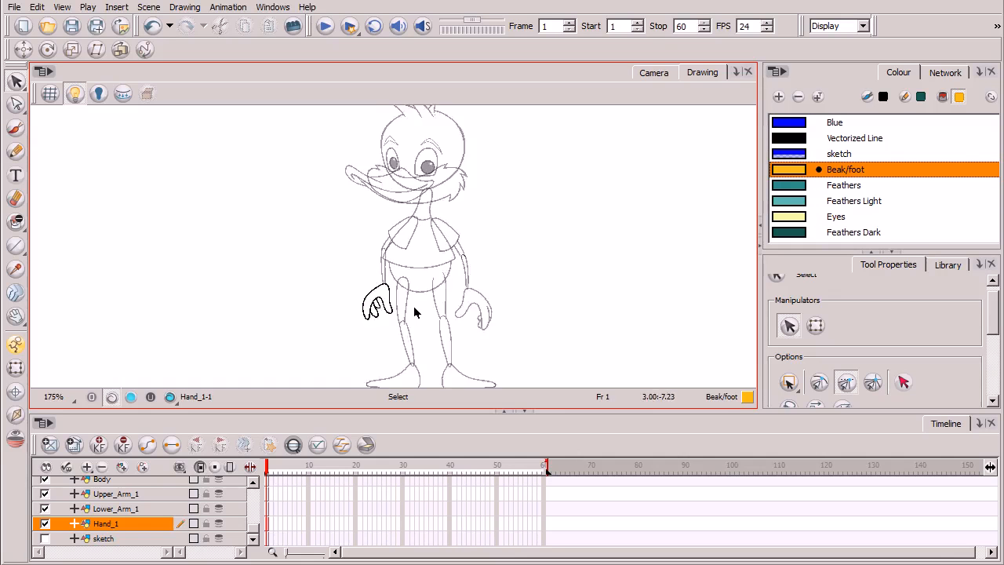
pyautogui.press('space')
pyautogui.moveTo(426, 344); pyautogui.dragTo(421, 288)
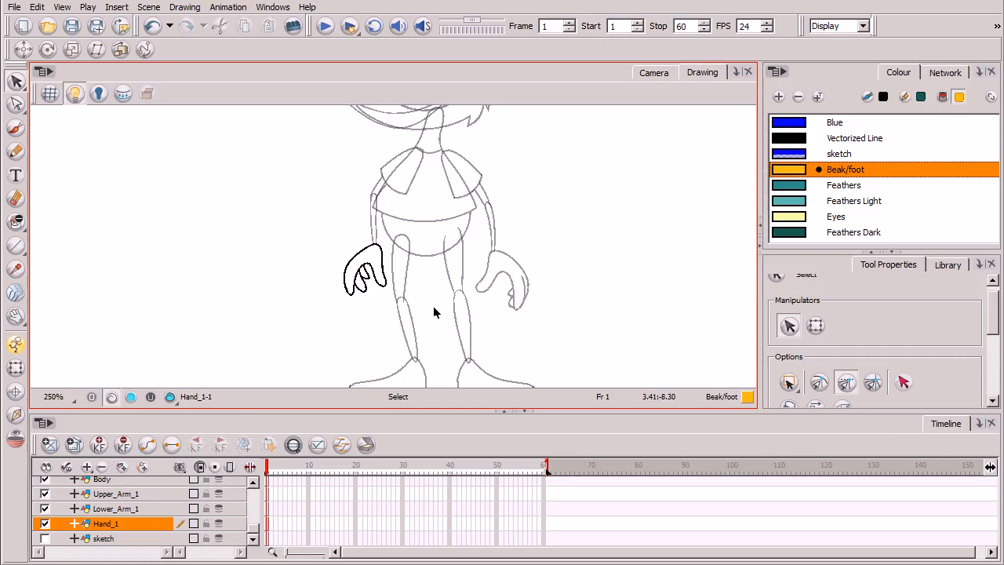
pyautogui.click(131, 397)
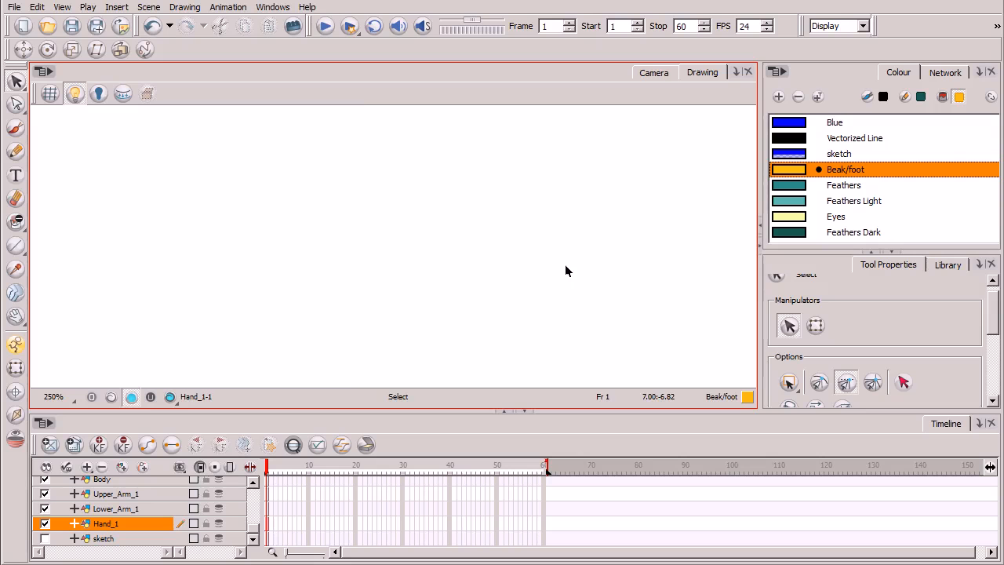
pyautogui.click(111, 397)
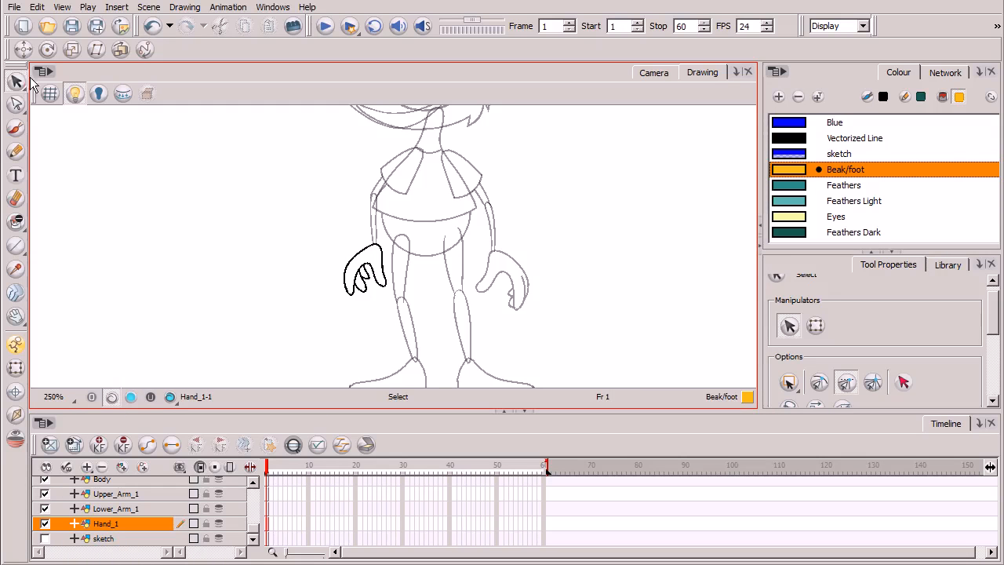
# Create colour art strokes from the Hand_1 line art, check them on the Colour Art layer, and preview both art layers together
pyautogui.moveTo(312, 214); pyautogui.dragTo(466, 362)
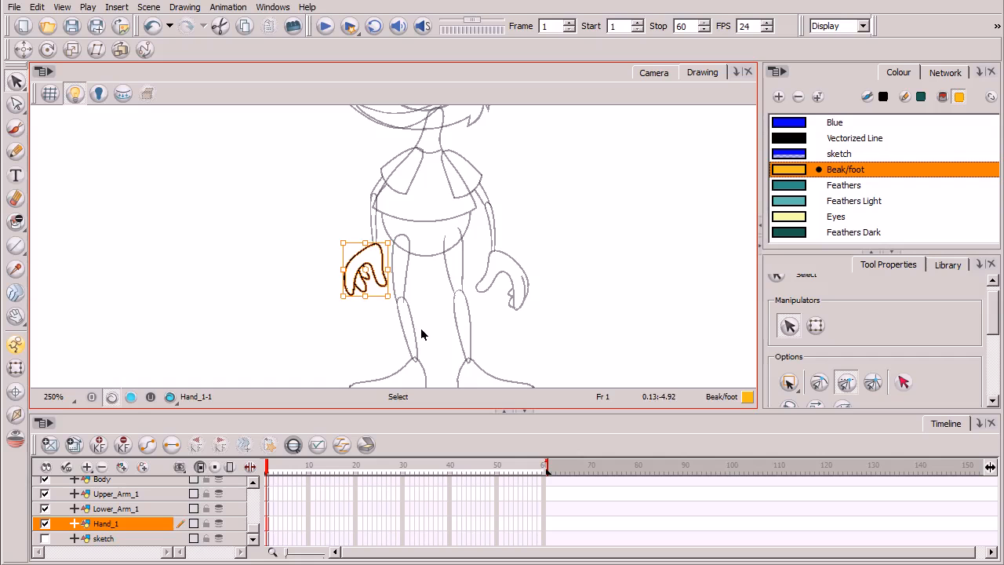
pyautogui.click(132, 397)
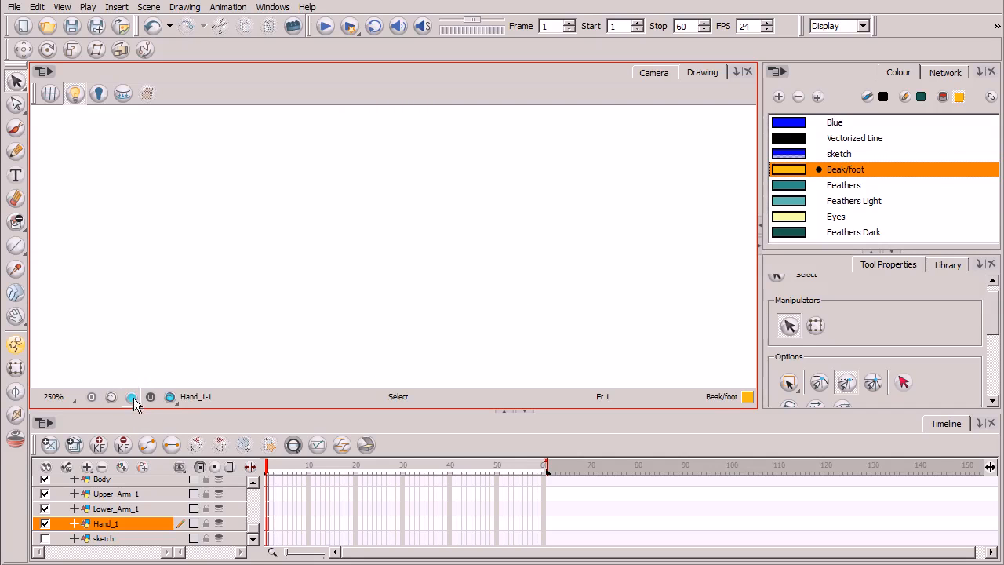
pyautogui.press('k')
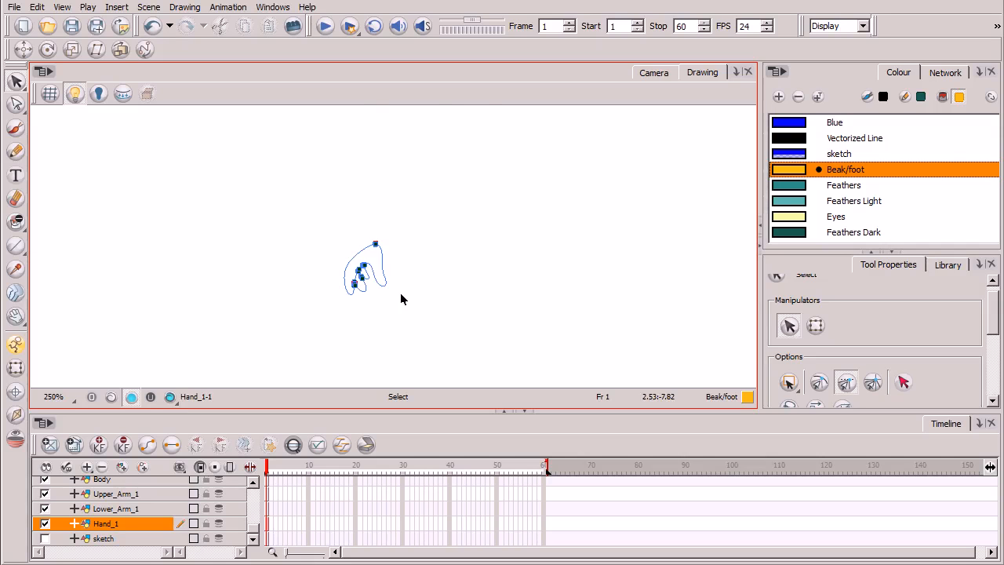
pyautogui.click(170, 398)
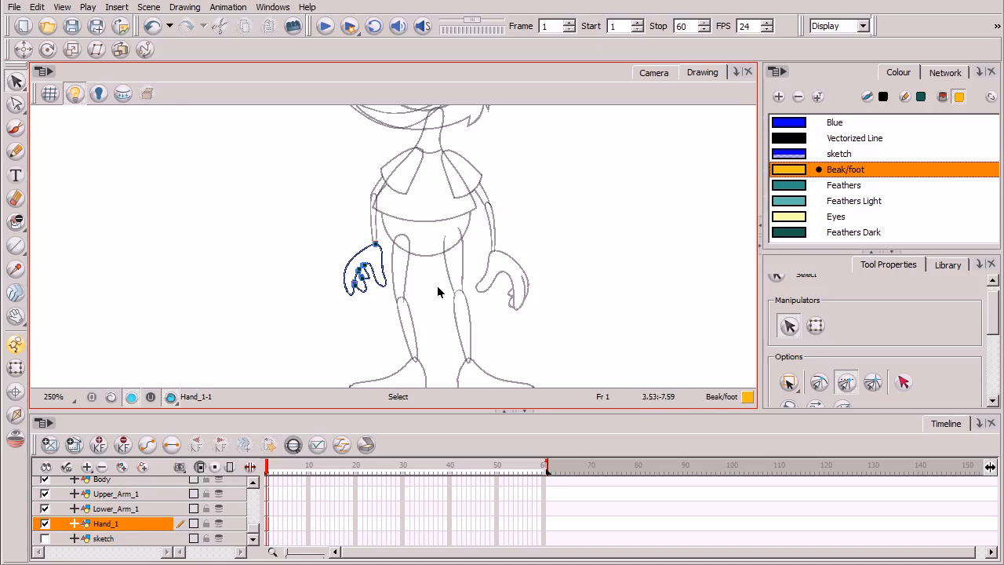
pyautogui.click(436, 312)
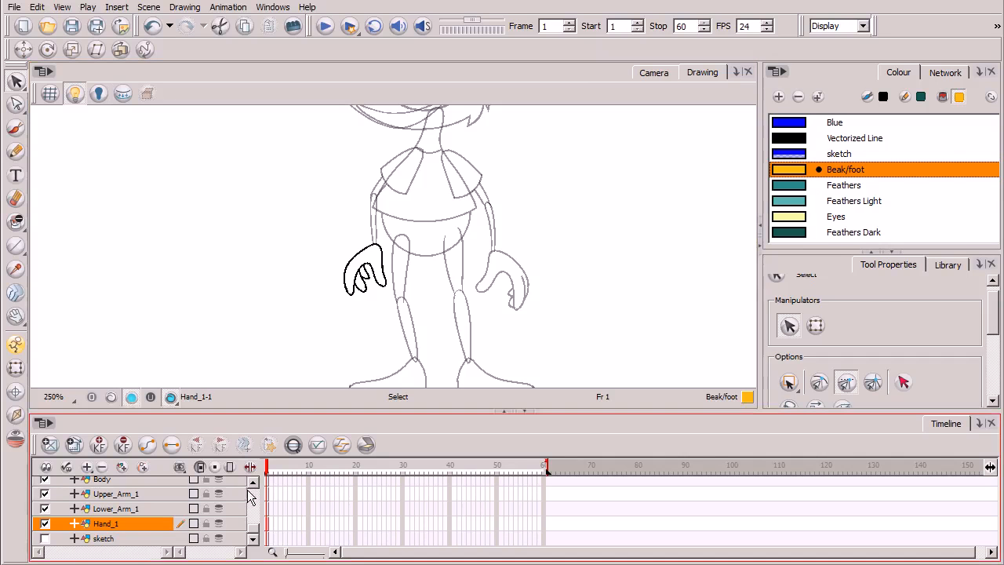
# Fill the palm and fingers of Hand_1 with the Feathers colour using the Paint tool
pyautogui.click(19, 225)
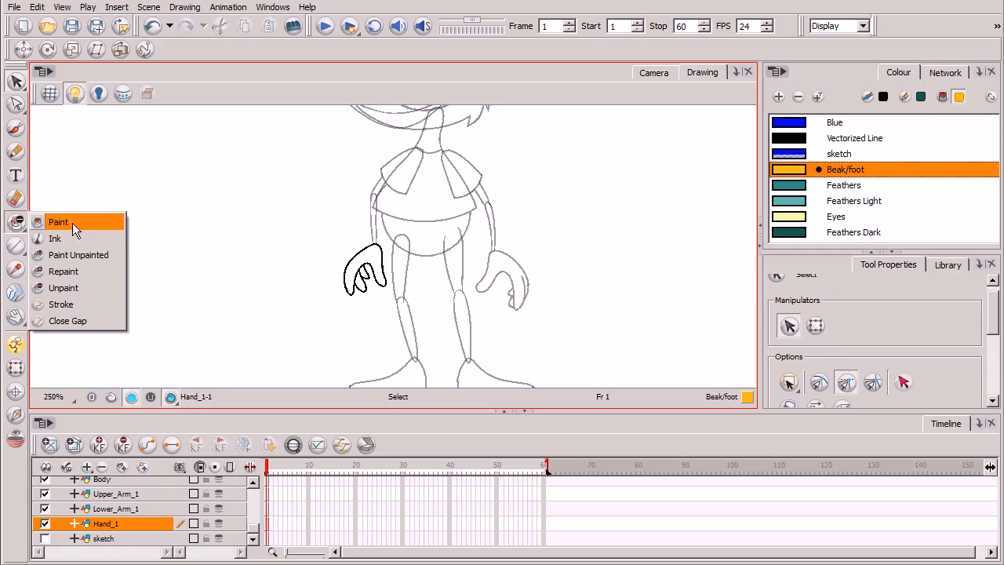
pyautogui.click(59, 223)
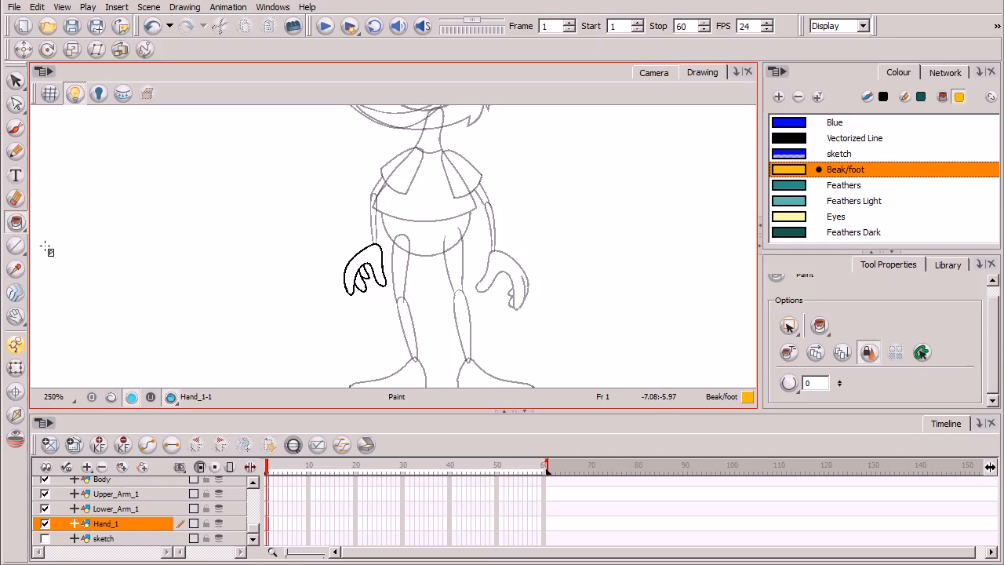
pyautogui.click(853, 188)
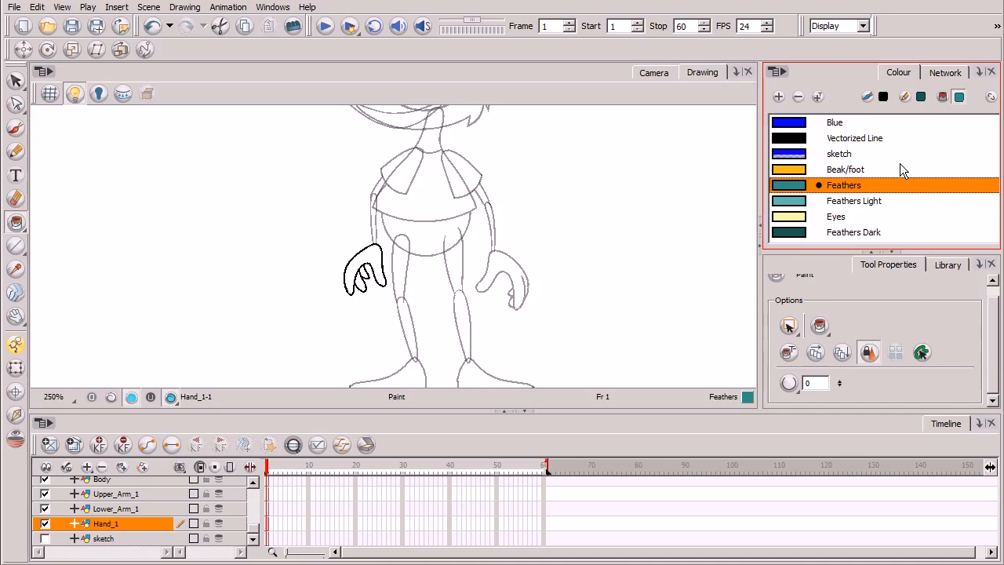
pyautogui.scroll(1, 390, 280)
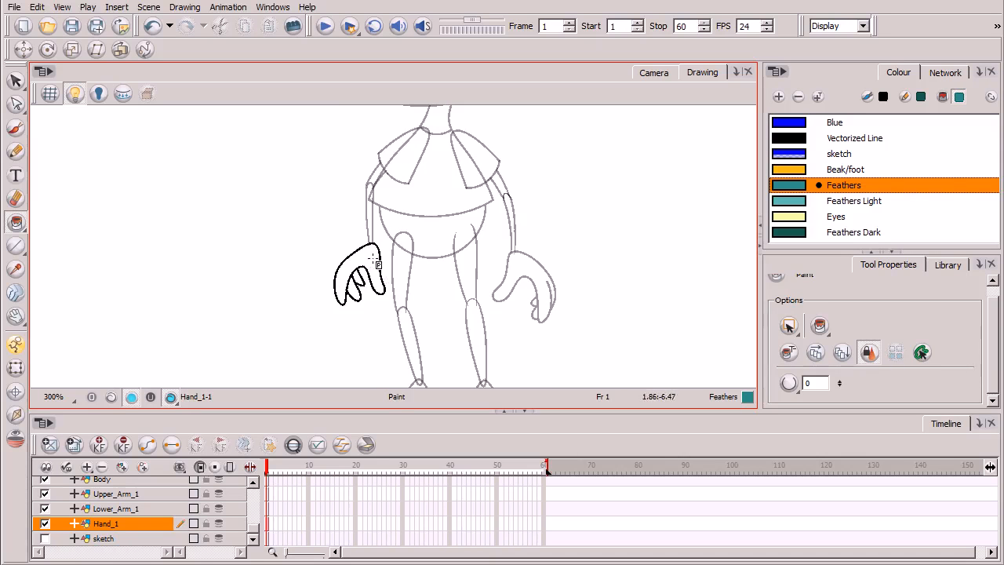
pyautogui.click(377, 262)
pyautogui.click(355, 295)
pyautogui.click(360, 280)
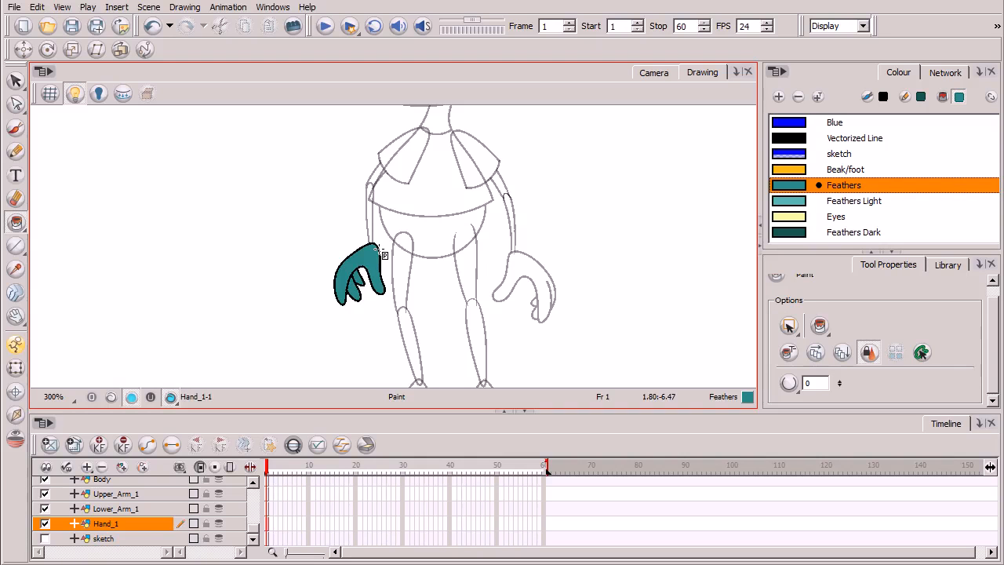
# Compare the painted hand's Colour Art and Line Art layers separately, and restore the combined preview
pyautogui.click(169, 398)
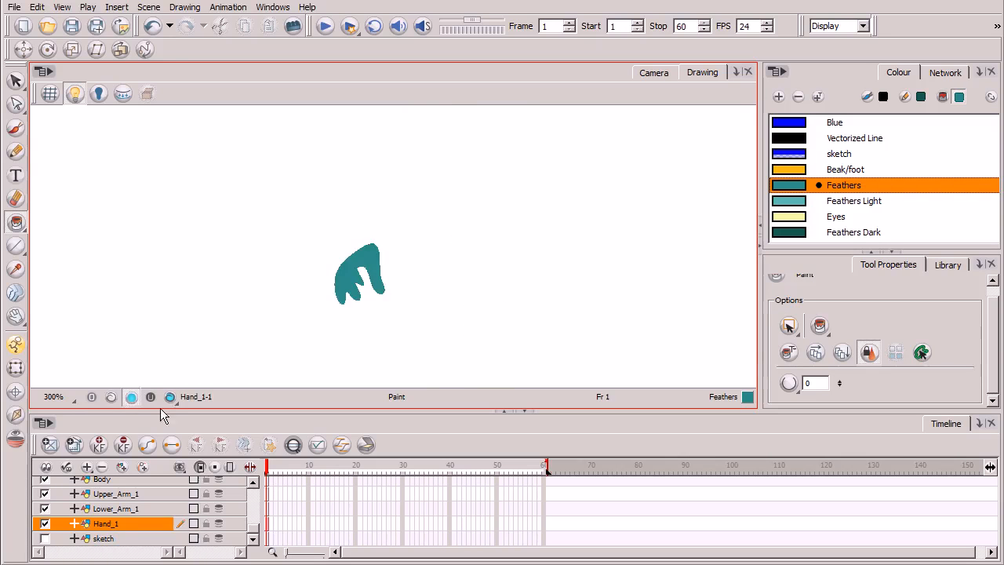
pyautogui.click(112, 398)
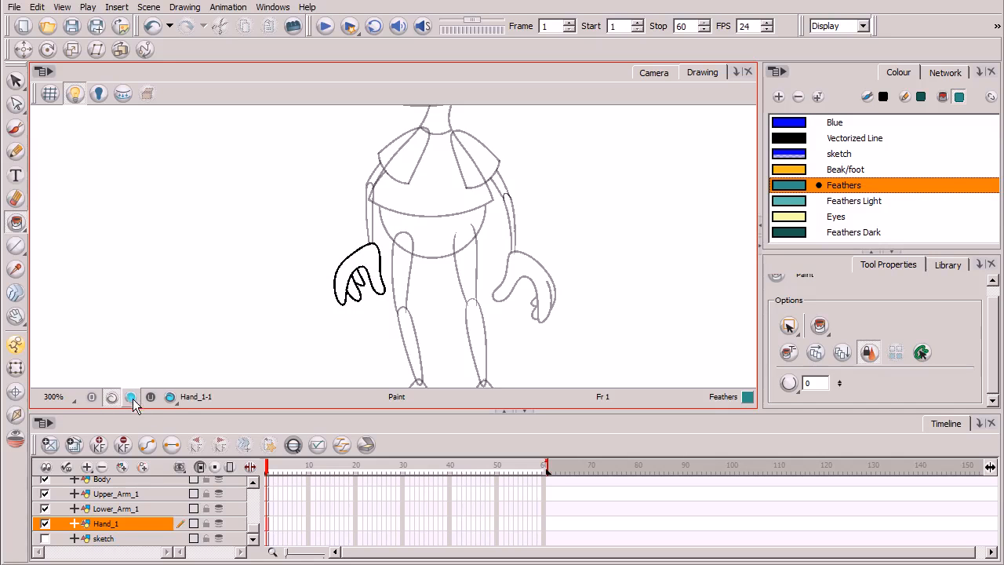
pyautogui.click(132, 396)
pyautogui.click(131, 397)
pyautogui.click(129, 396)
pyautogui.click(170, 397)
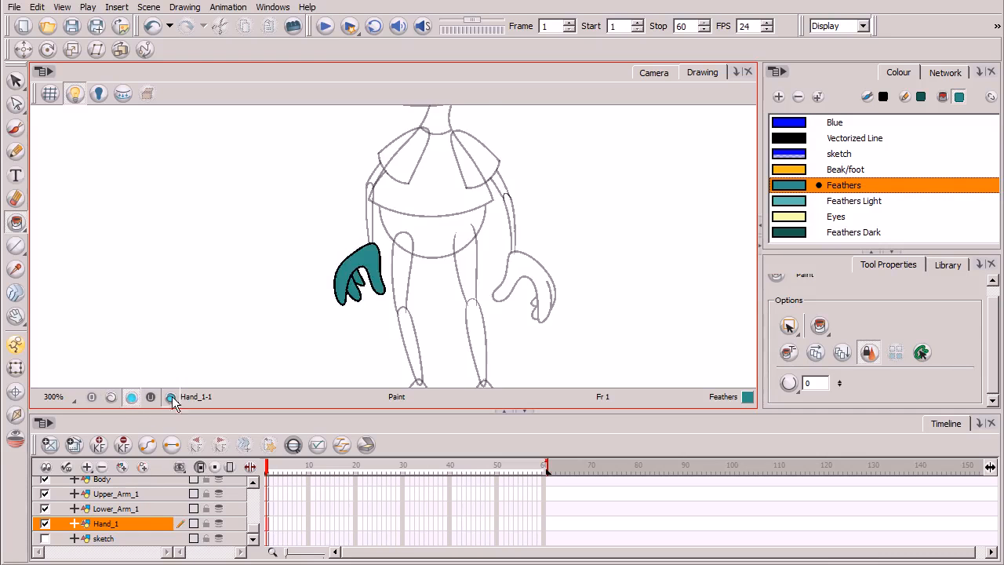
# Fill the Lower_Arm_1 drawing with the Feathers colour and inspect its open end at the wrist
pyautogui.click(144, 508)
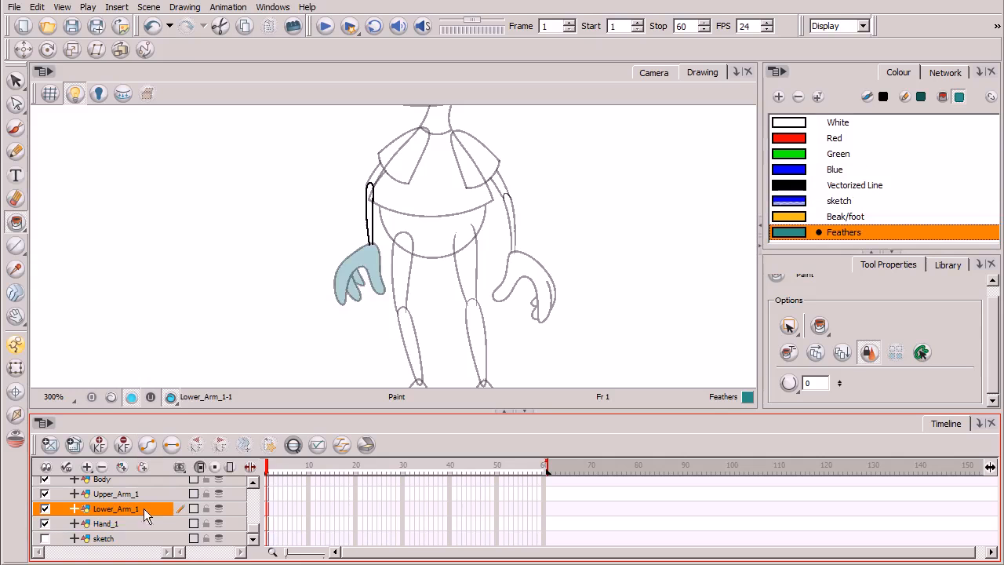
pyautogui.click(370, 205)
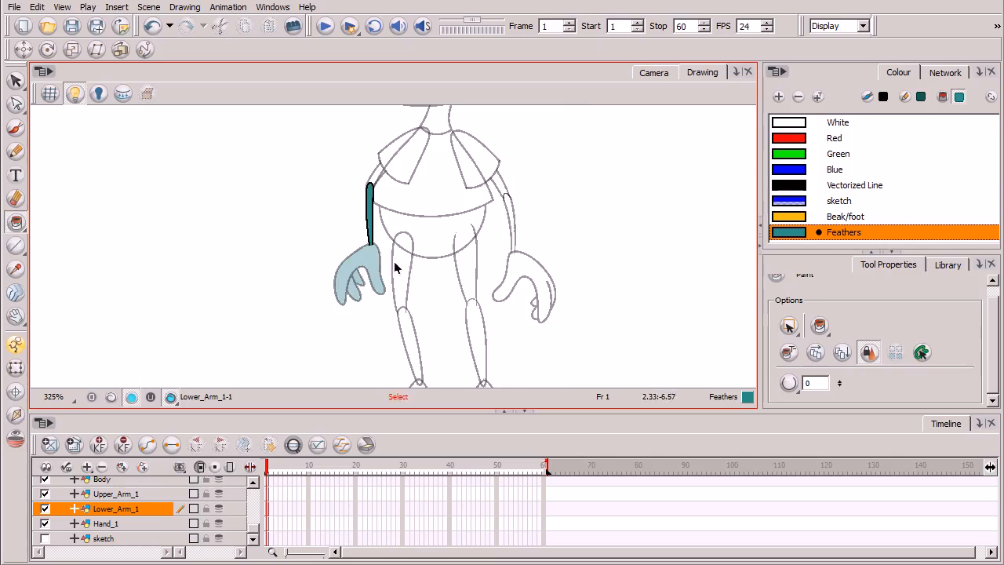
pyautogui.scroll(2, 392, 268)
pyautogui.scroll(3, 399, 277)
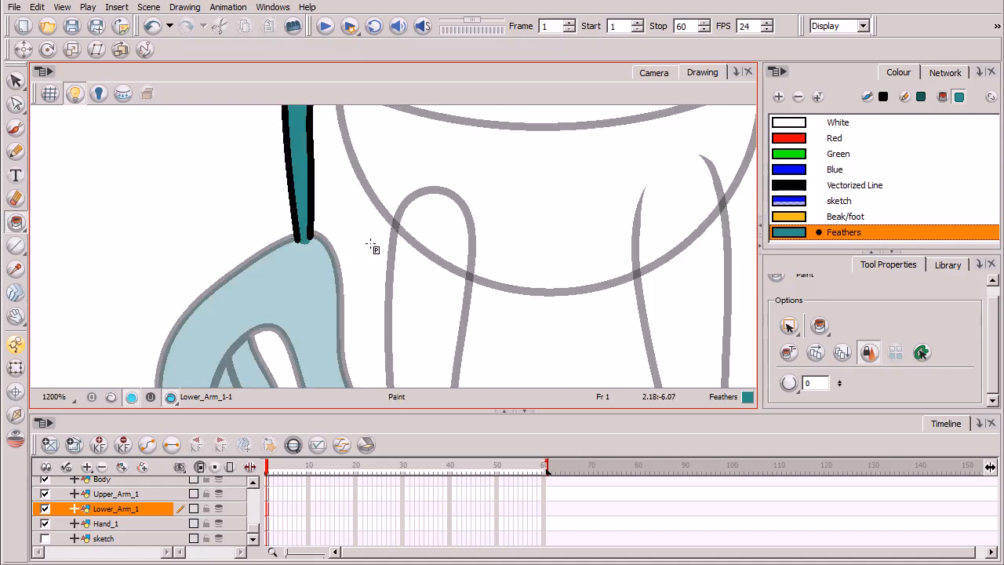
pyautogui.scroll(-1, 372, 298)
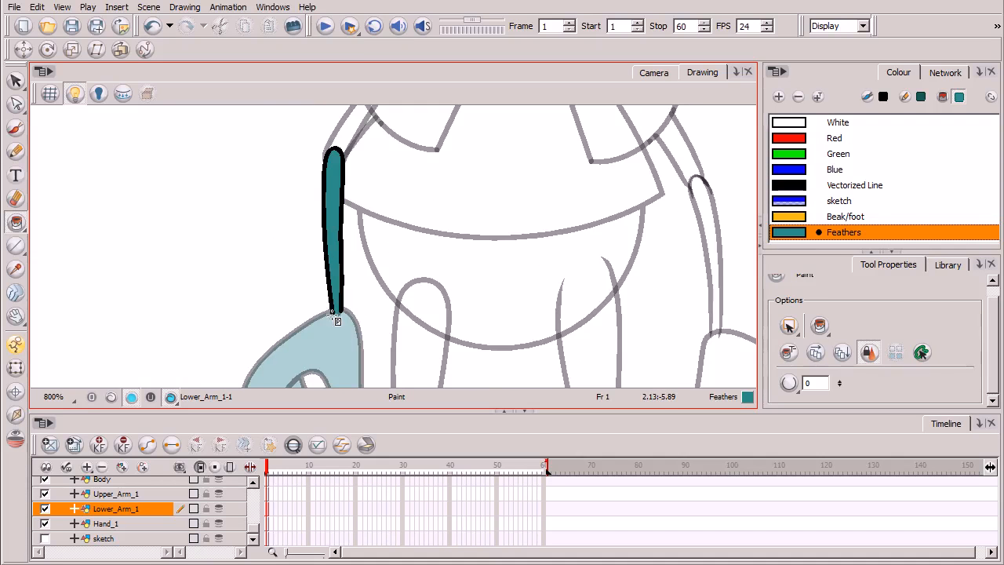
pyautogui.scroll(1, 332, 330)
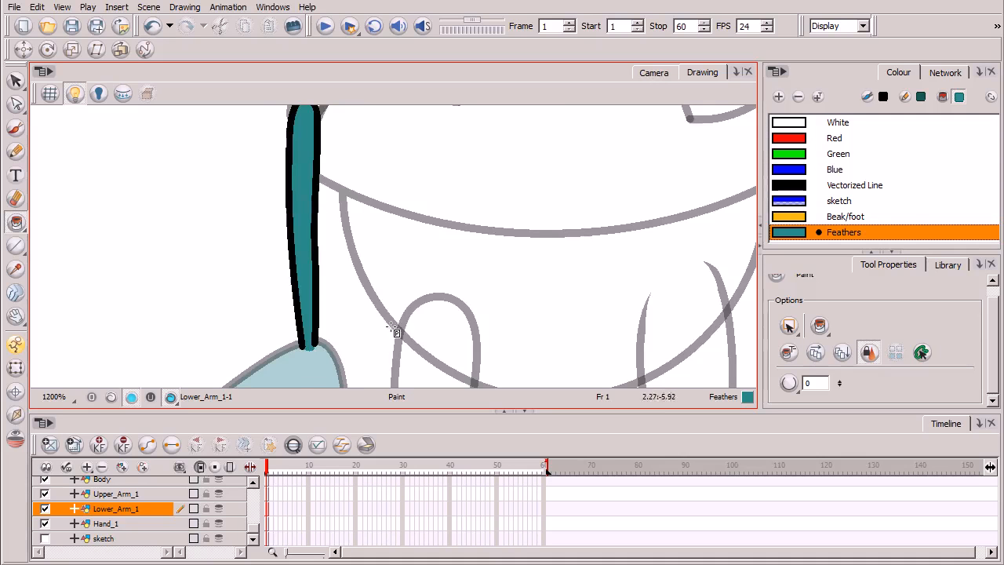
# Fill the bare arm section of the Upper_Arm_1 drawing with the Feathers colour
pyautogui.scroll(-1, 370, 244)
pyautogui.click(149, 492)
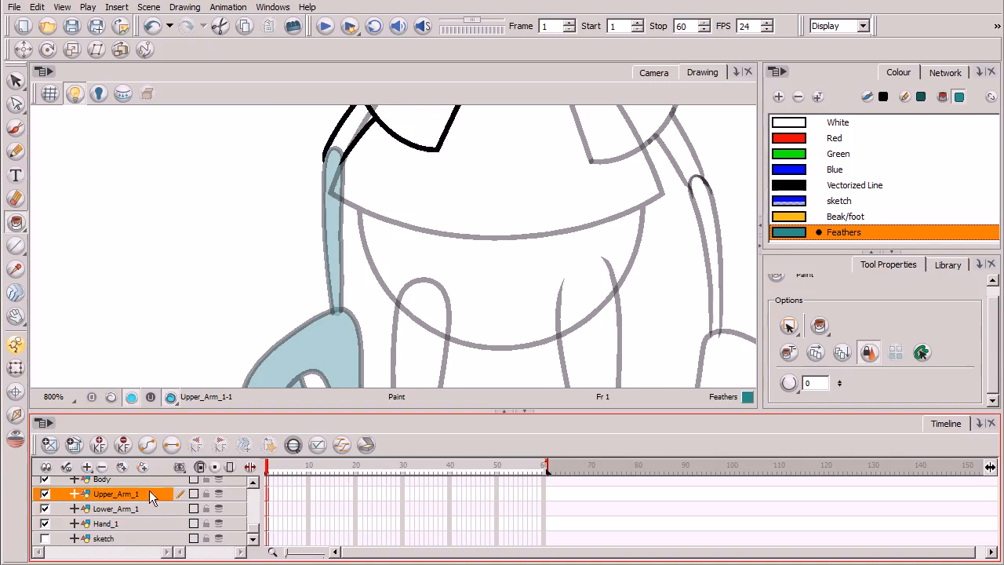
pyautogui.click(353, 138)
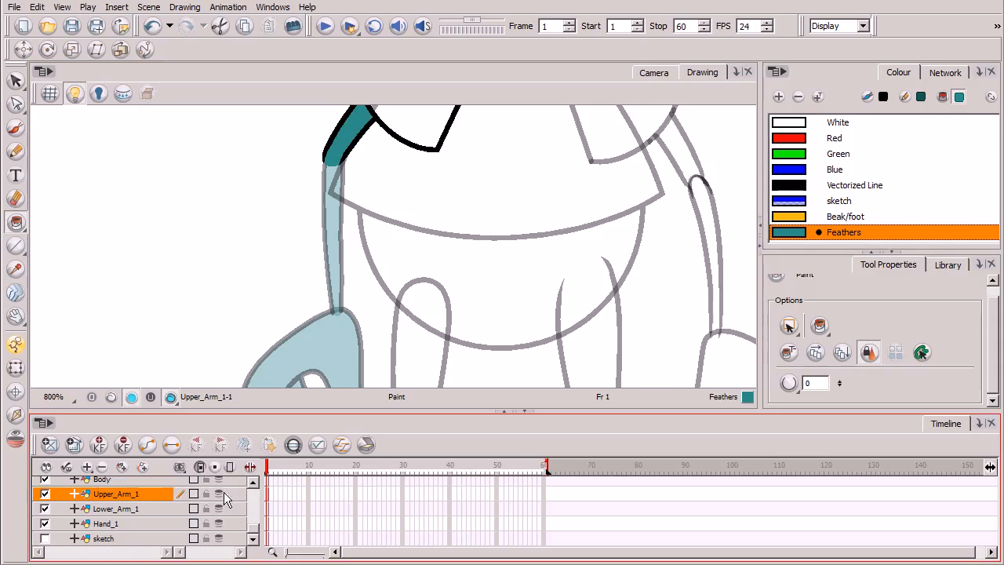
# Fill the rounded belly area below the shirt hem on the Body drawing with the Feathers colour
pyautogui.click(253, 483)
pyautogui.click(161, 494)
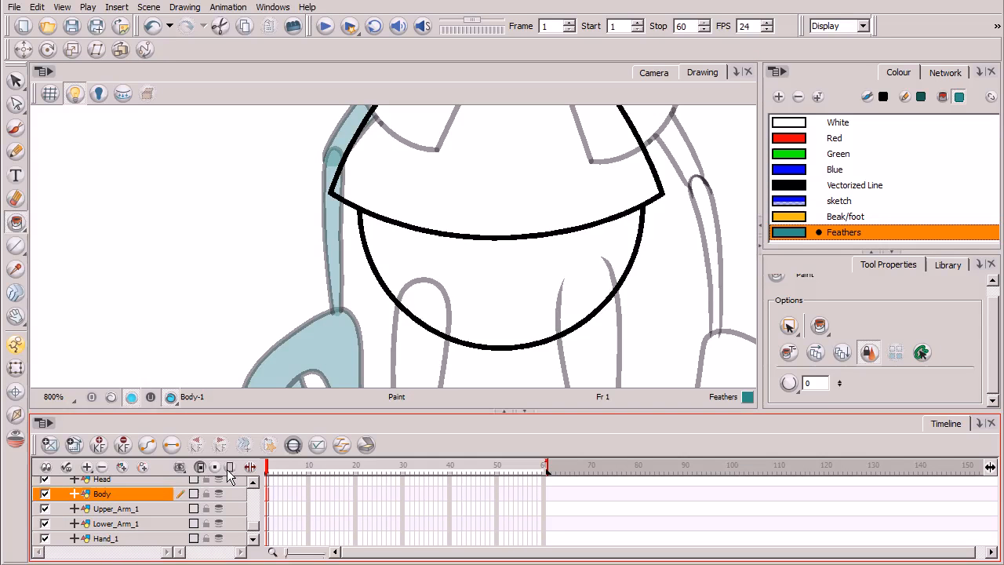
pyautogui.click(516, 293)
pyautogui.scroll(-3, 480, 306)
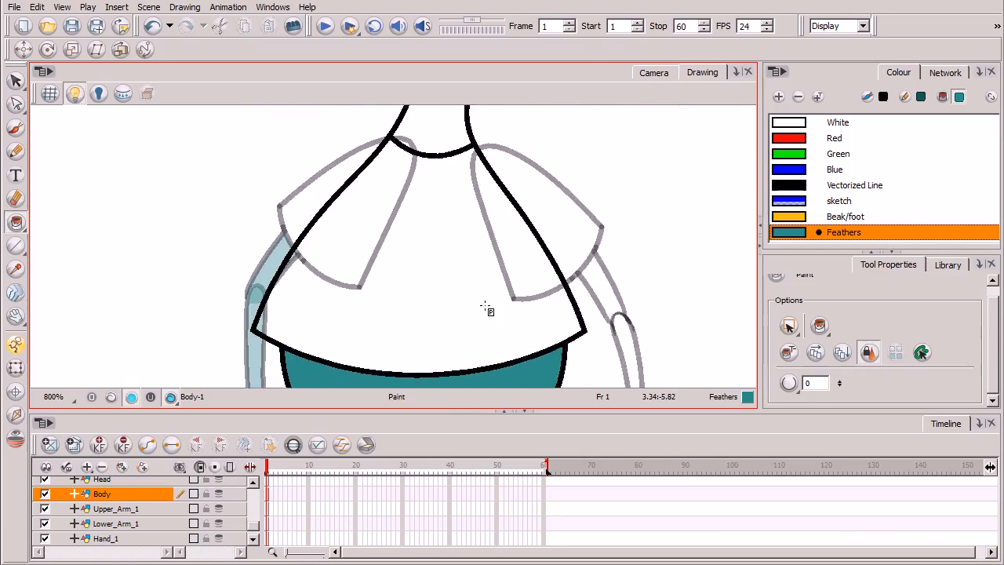
# Fill the shirt on the Body drawing with Red and the neck with the Feathers colour
pyautogui.click(799, 137)
pyautogui.click(411, 280)
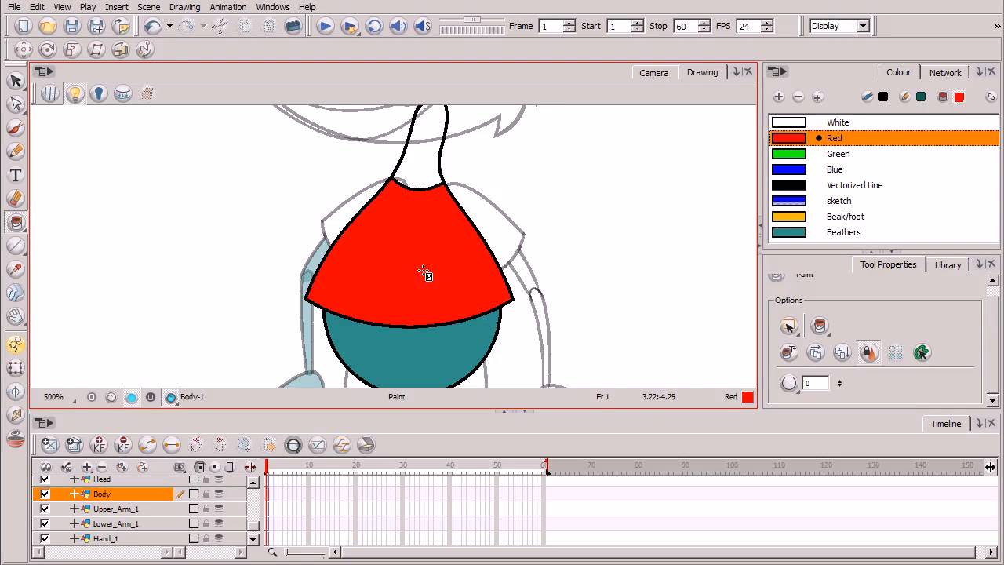
pyautogui.click(795, 233)
pyautogui.click(430, 169)
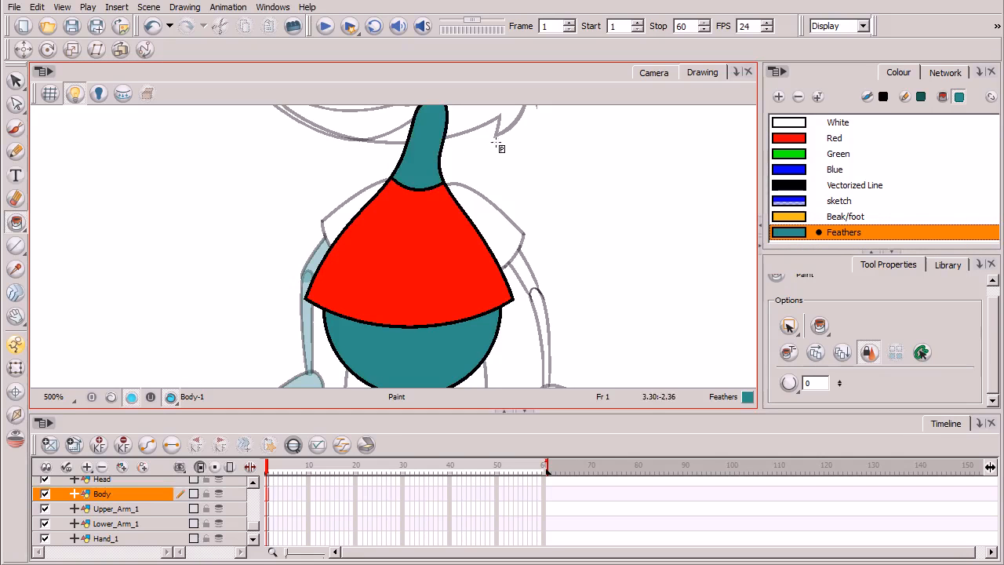
# Fill the Head drawing, including its hair tuft, with the Feathers colour
pyautogui.scroll(1, 142, 502)
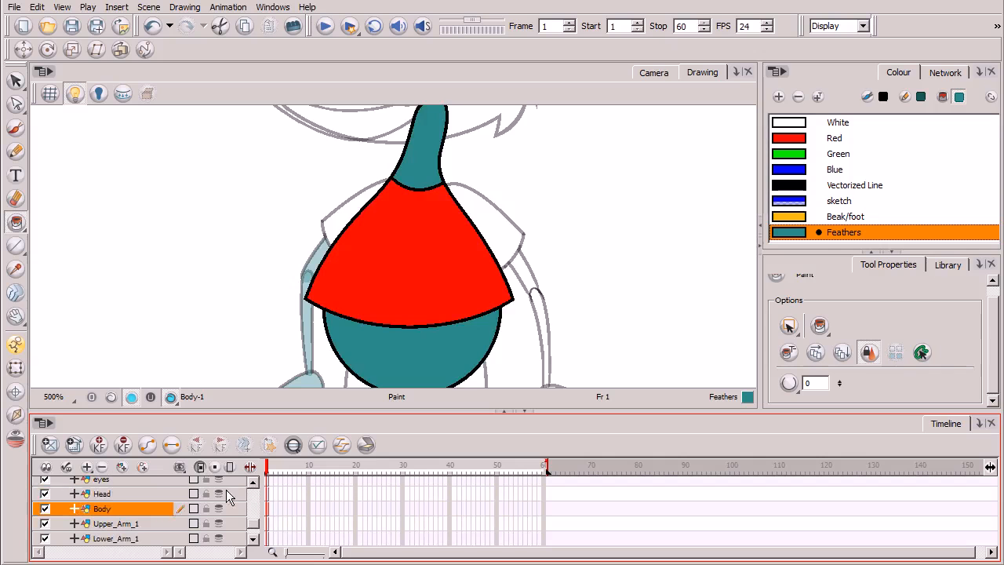
pyautogui.click(143, 498)
pyautogui.moveTo(482, 160); pyautogui.dragTo(441, 311)
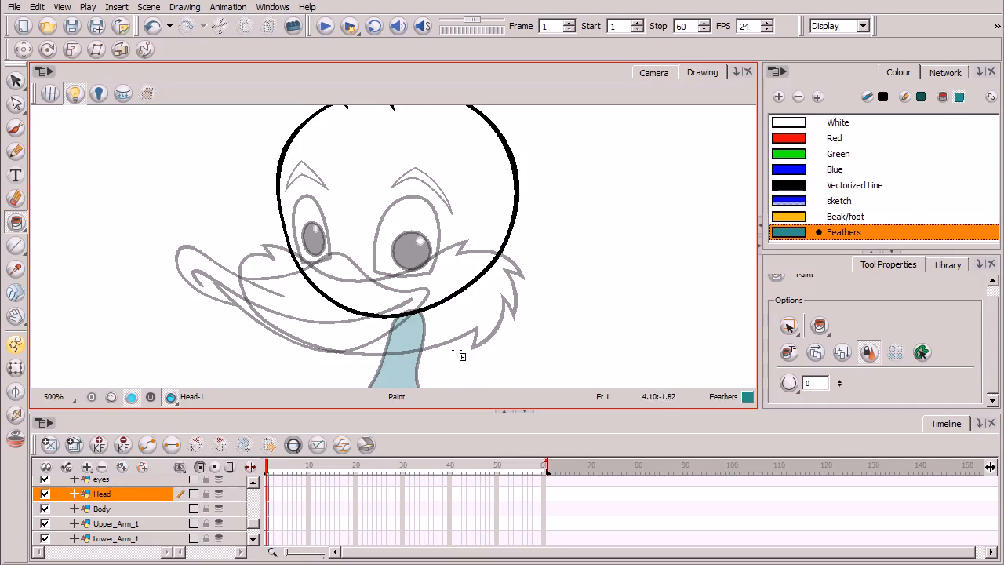
pyautogui.moveTo(490, 291); pyautogui.dragTo(493, 327)
pyautogui.click(440, 275)
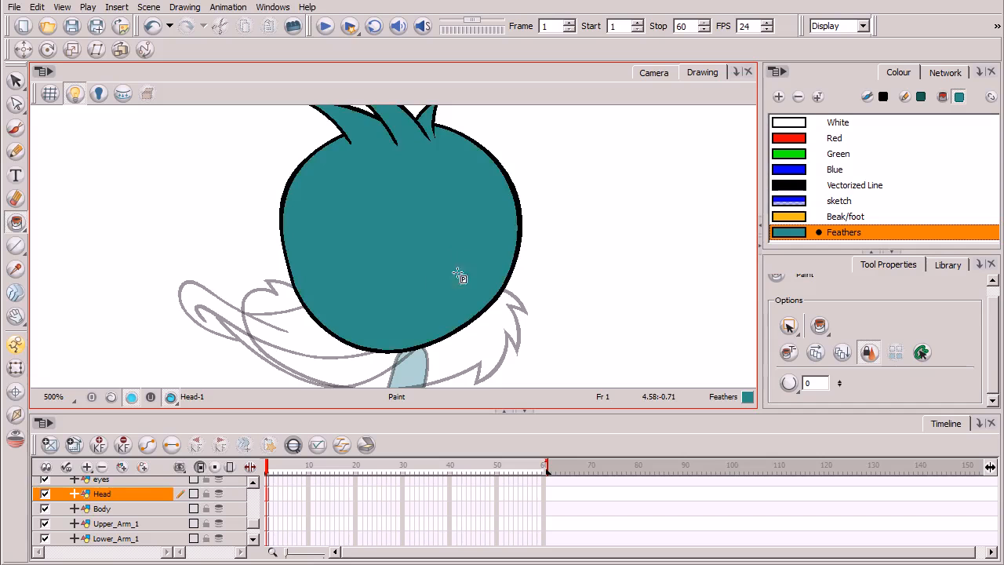
# Fill the area around both pupils on the eyes drawing with the Eyes colour
pyautogui.click(152, 480)
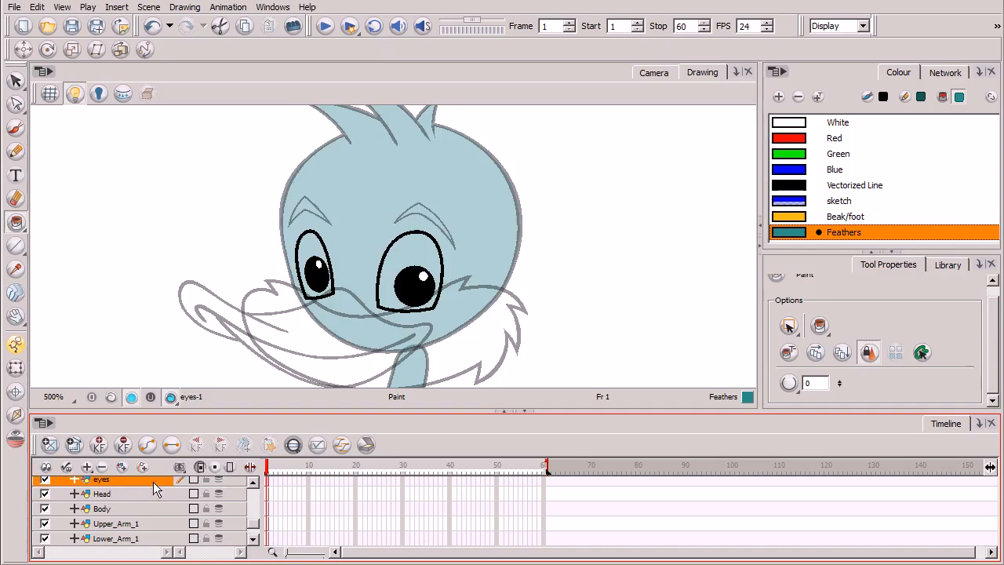
pyautogui.click(894, 252)
pyautogui.click(860, 279)
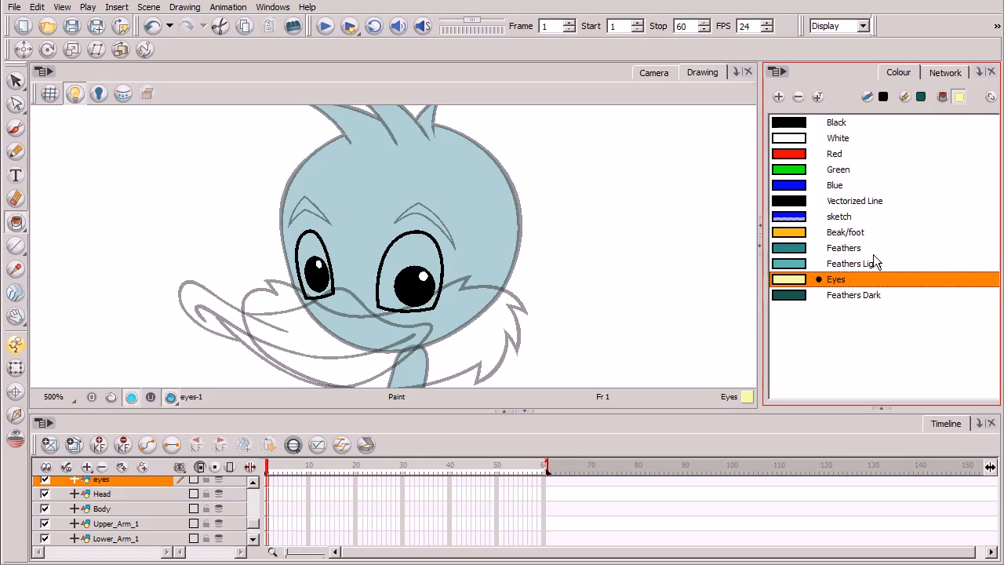
pyautogui.click(414, 249)
pyautogui.click(309, 249)
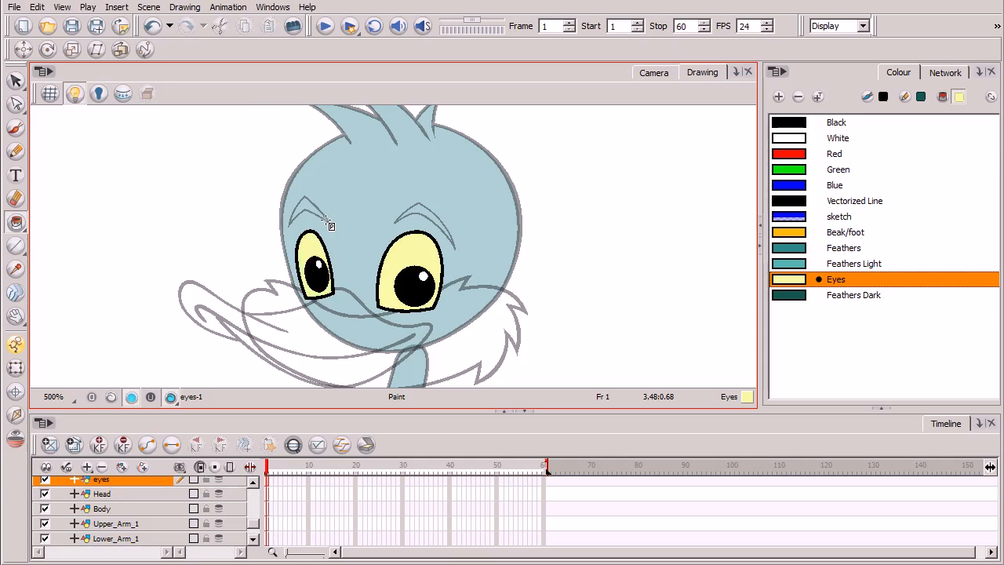
# Fill the Cheeks drawing with the Feathers Light colour
pyautogui.scroll(3, 157, 510)
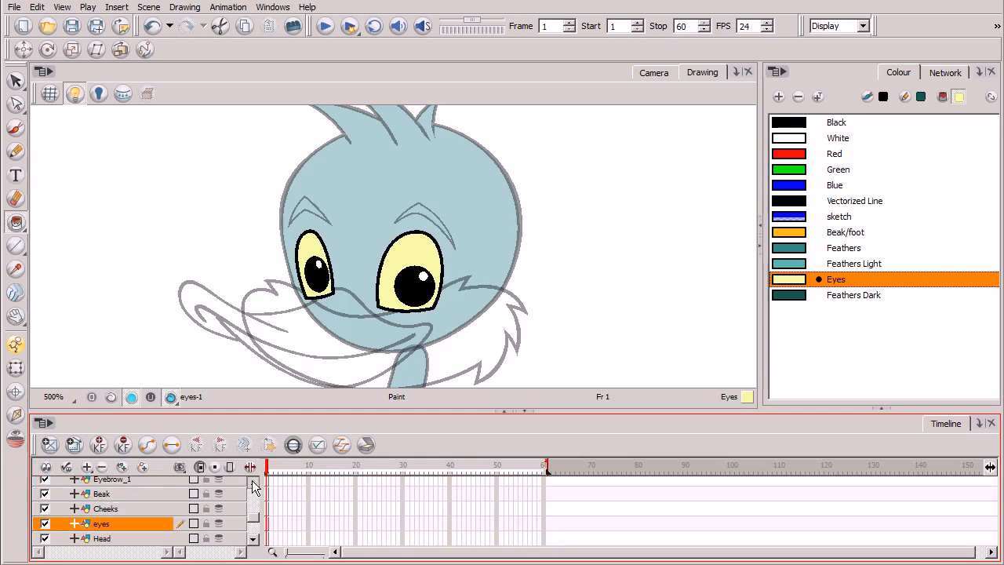
pyautogui.click(156, 509)
pyautogui.click(879, 262)
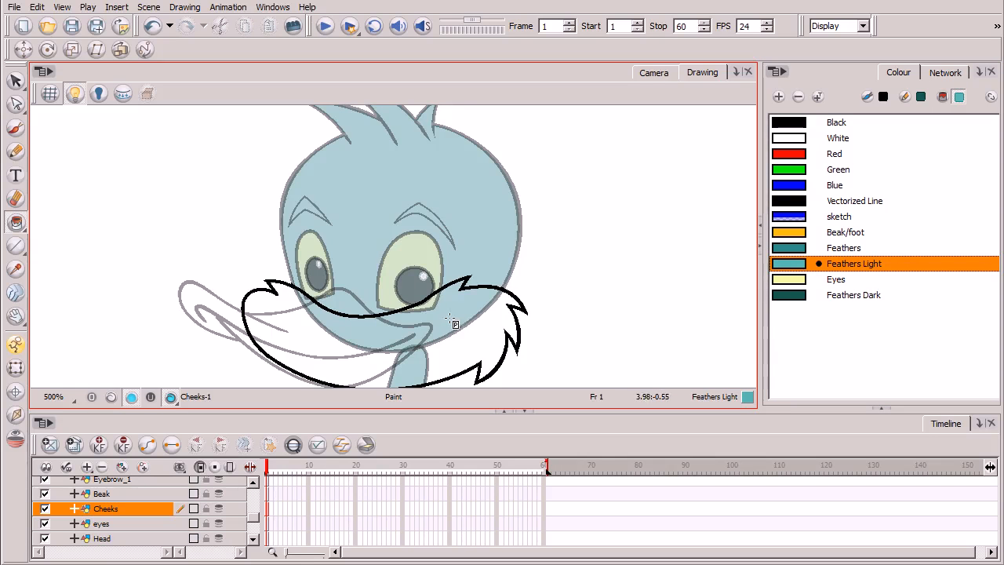
pyautogui.click(471, 301)
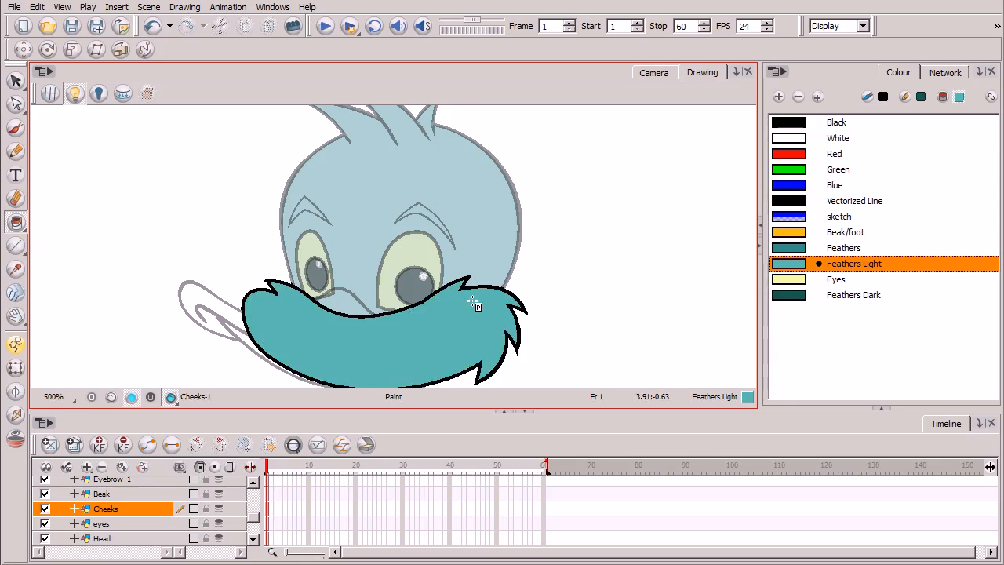
# Fill the Beak drawing with the Beak/foot colour
pyautogui.click(149, 494)
pyautogui.click(802, 232)
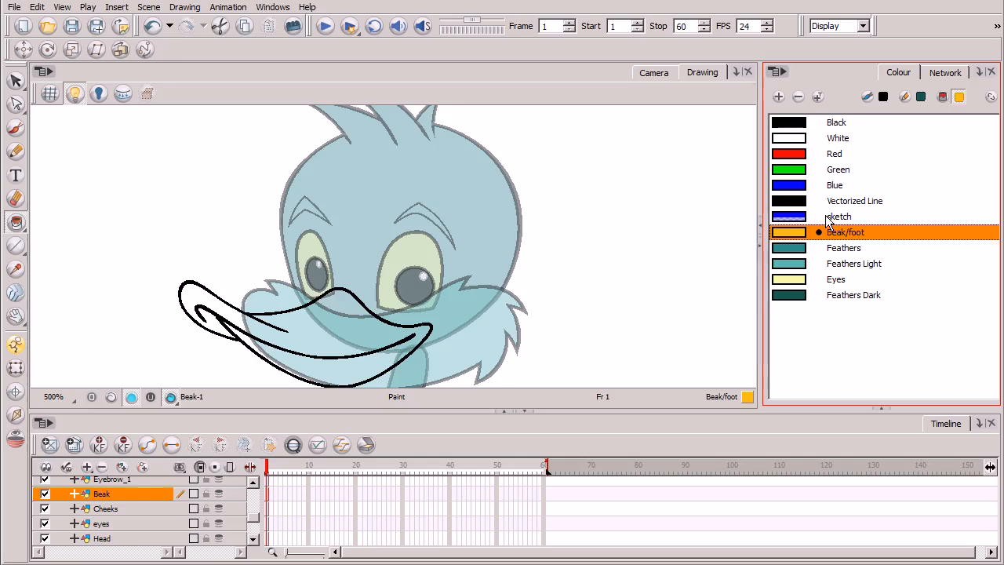
pyautogui.click(335, 337)
# Fill the Eyebrow_1 and Eyebrow_2 drawings with the Feathers Dark colour
pyautogui.scroll(1, 236, 477)
pyautogui.click(161, 491)
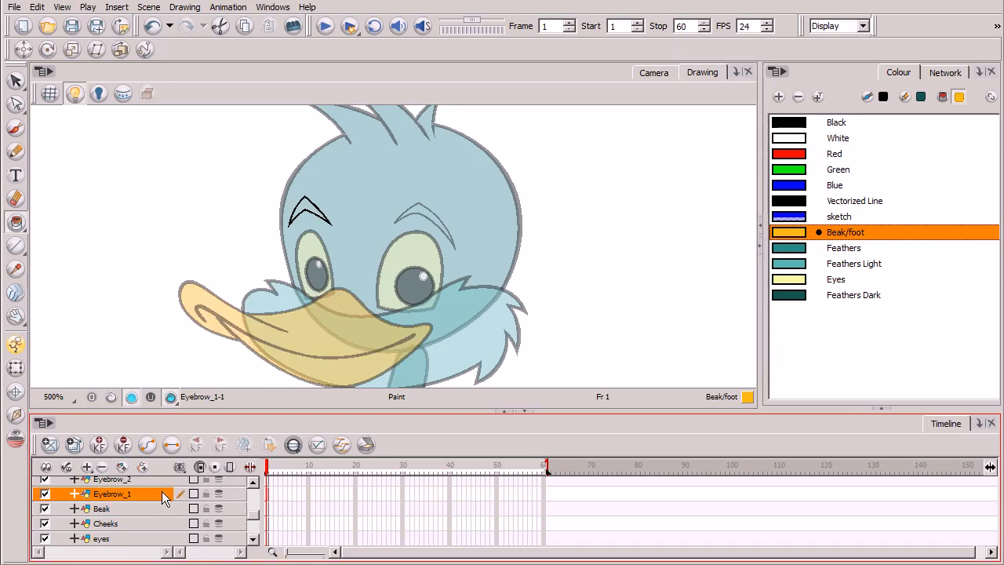
pyautogui.click(854, 295)
pyautogui.click(309, 210)
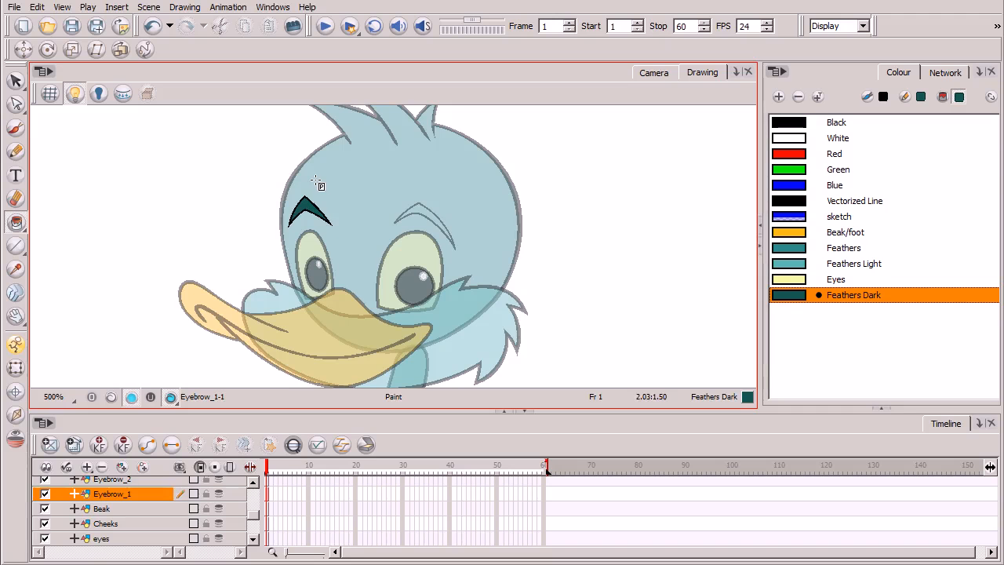
pyautogui.click(164, 479)
pyautogui.click(420, 213)
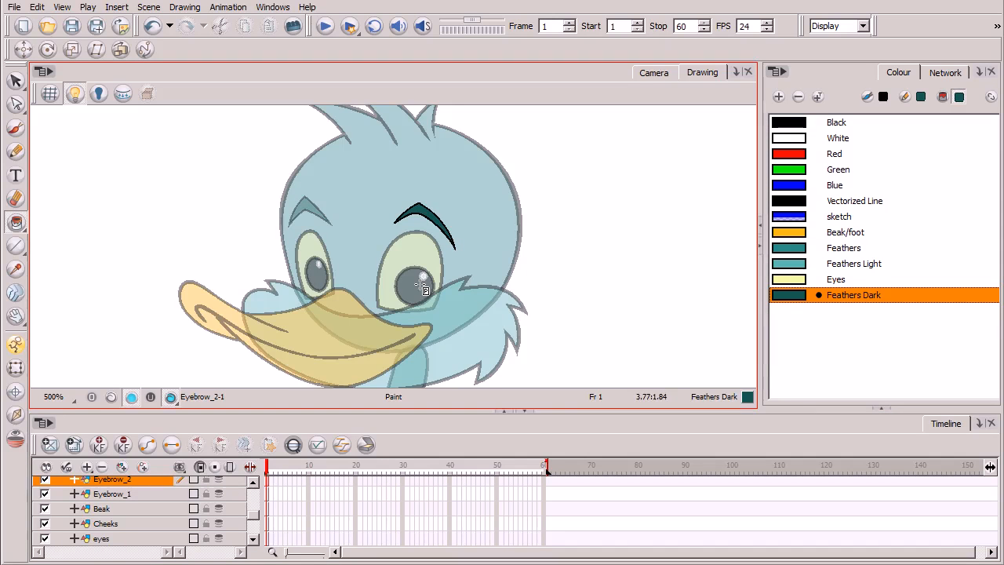
# Fill the Foot_2 drawing with the Beak/foot colour
pyautogui.click(253, 482)
pyautogui.click(253, 482)
pyautogui.click(253, 482)
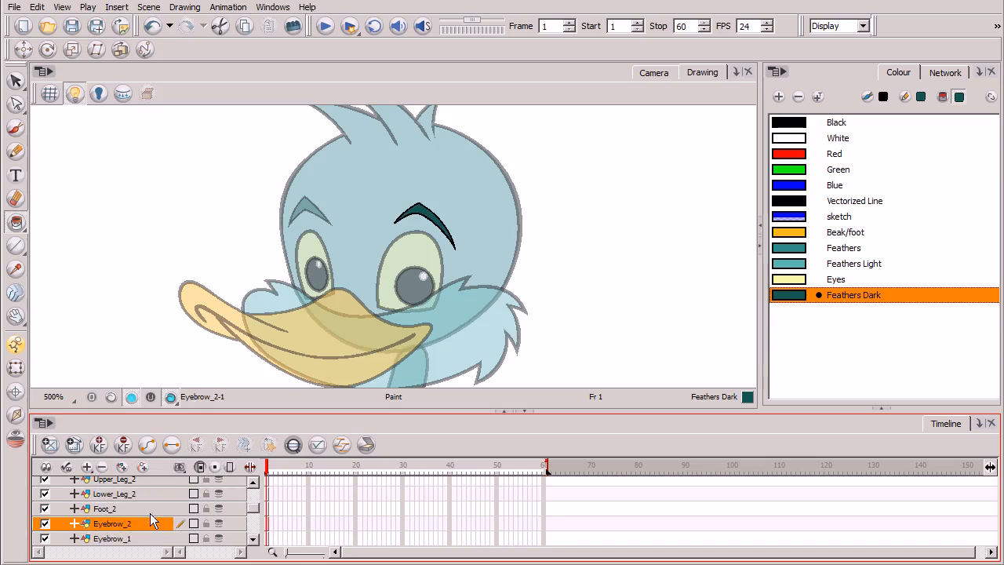
pyautogui.click(156, 512)
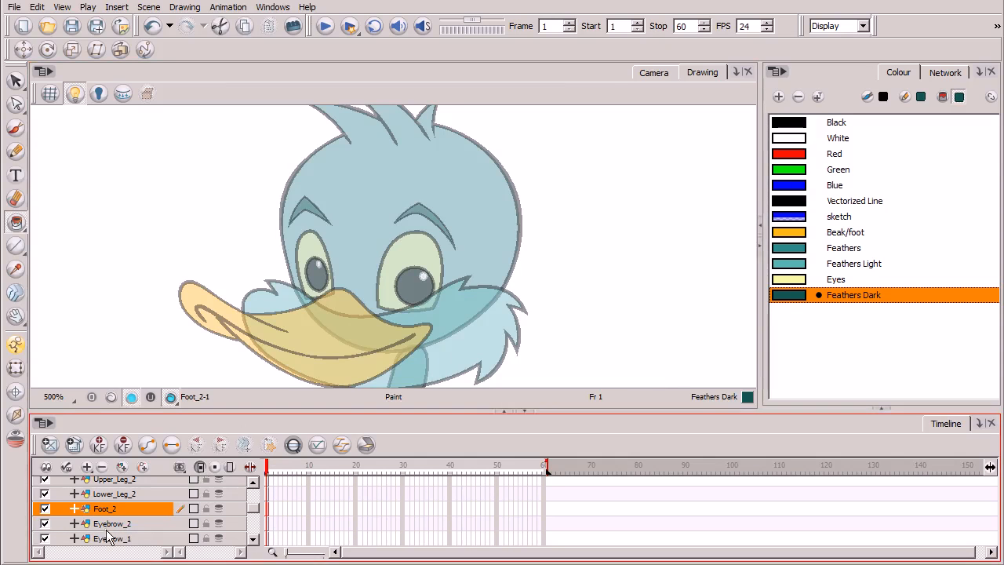
pyautogui.press('2')
pyautogui.press('2')
pyautogui.press('2')
pyautogui.press('2')
pyautogui.press('2')
pyautogui.press('2')
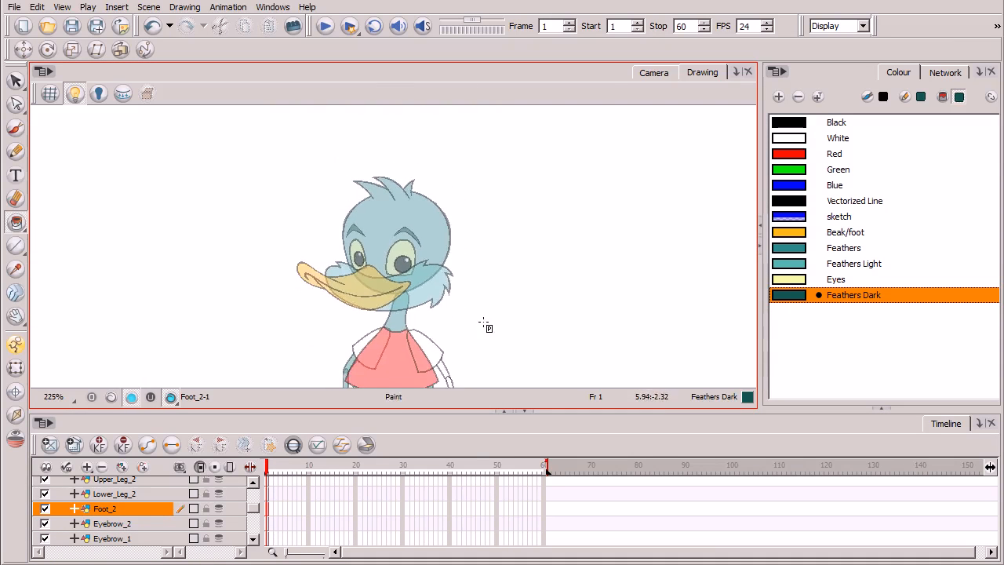
pyautogui.press('space')
pyautogui.moveTo(470, 354); pyautogui.dragTo(475, 182)
pyautogui.moveTo(489, 313); pyautogui.dragTo(484, 272)
pyautogui.press('1')
pyautogui.press('1')
pyautogui.press('1')
pyautogui.press('1')
pyautogui.press('1')
pyautogui.press('space')
pyautogui.moveTo(576, 341); pyautogui.dragTo(498, 242)
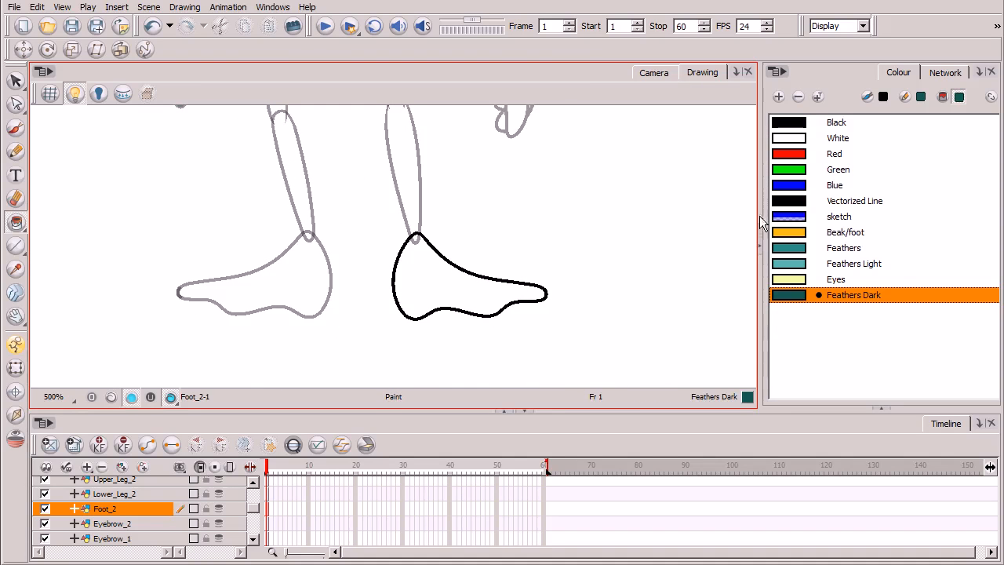
pyautogui.click(862, 232)
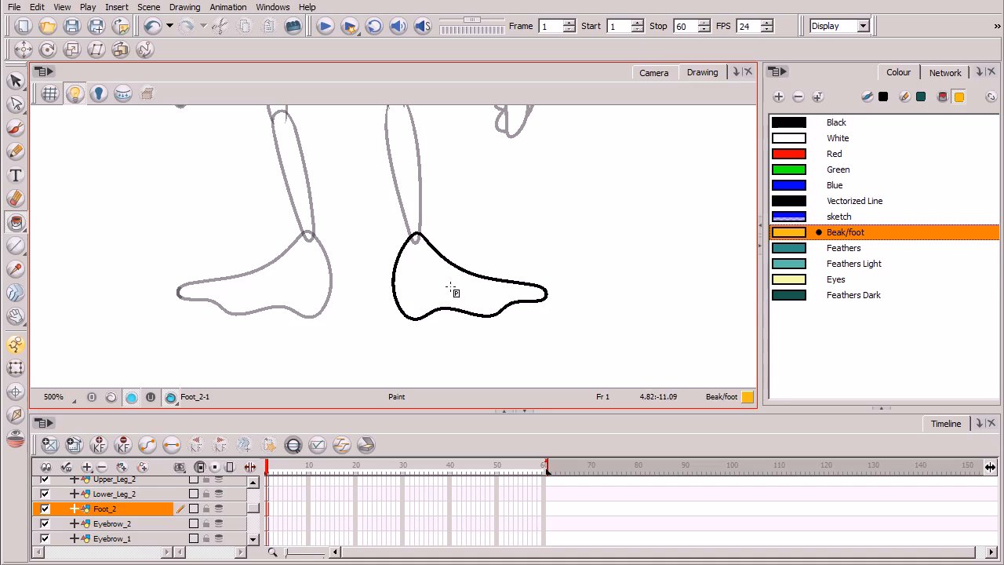
pyautogui.click(459, 289)
# Fill the Lower_Leg_2 drawing with the Feathers colour
pyautogui.click(168, 494)
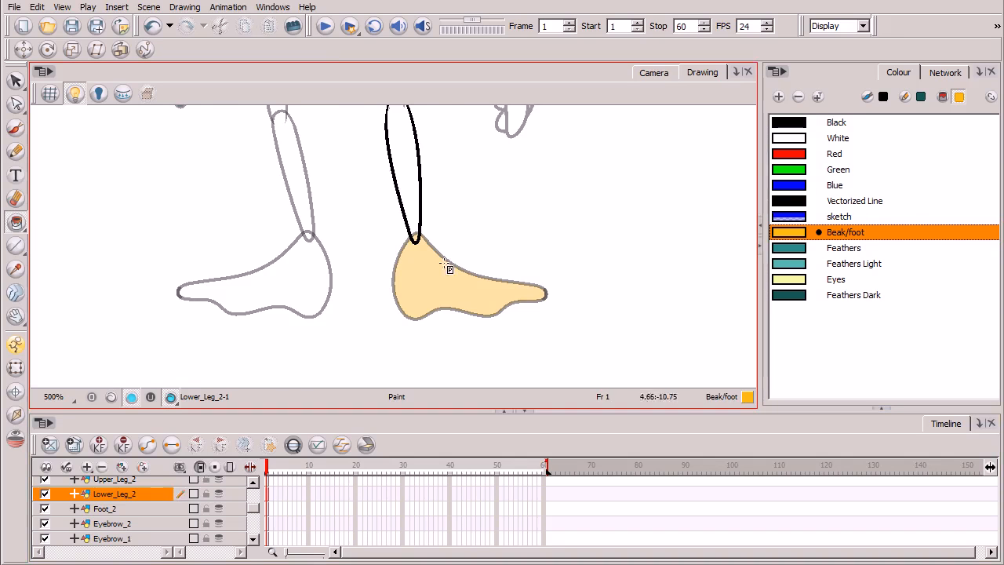
pyautogui.moveTo(495, 195); pyautogui.dragTo(482, 287)
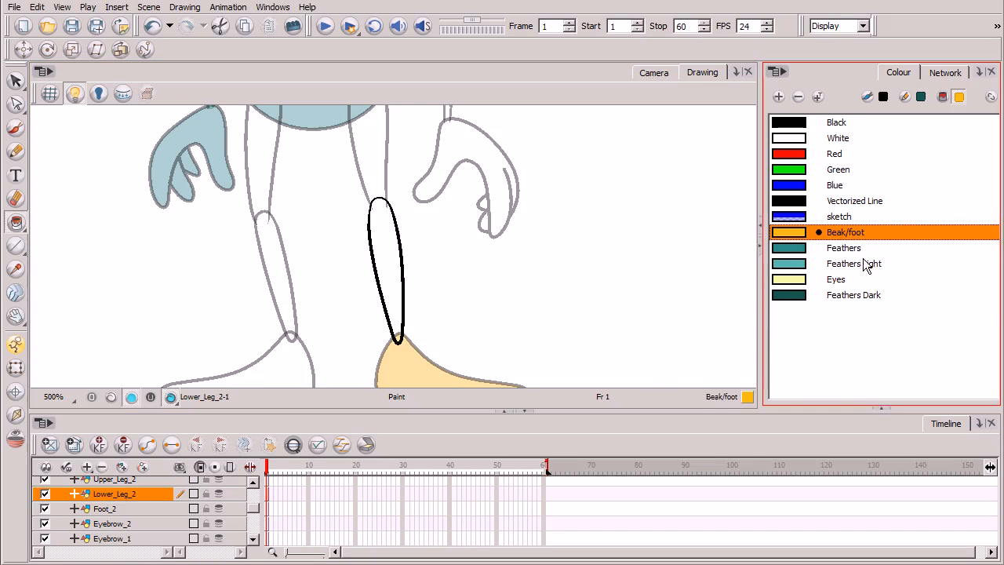
pyautogui.click(839, 248)
pyautogui.click(394, 276)
# Fill the open-ended Upper_Leg_2 drawing with the Feathers colour
pyautogui.click(253, 480)
pyautogui.click(156, 496)
pyautogui.moveTo(439, 226); pyautogui.dragTo(476, 339)
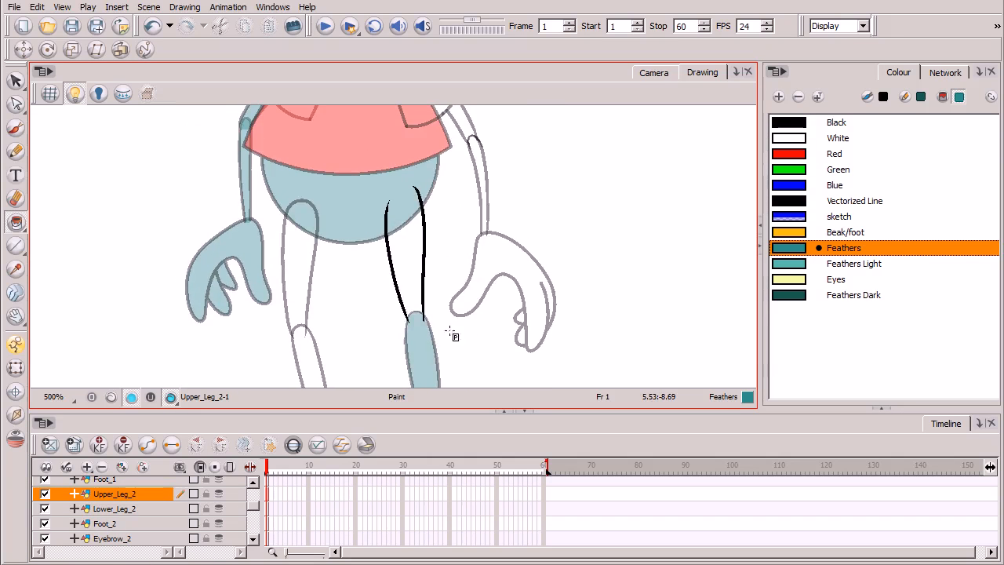
pyautogui.click(411, 267)
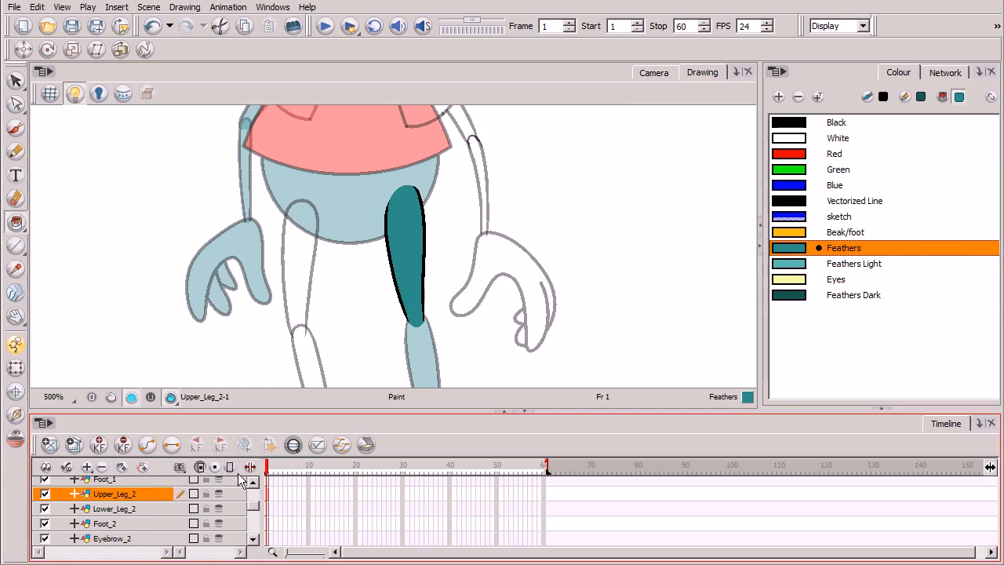
# Fill the Foot_1 drawing with the Beak/foot colour
pyautogui.click(160, 481)
pyautogui.moveTo(432, 334); pyautogui.dragTo(538, 187)
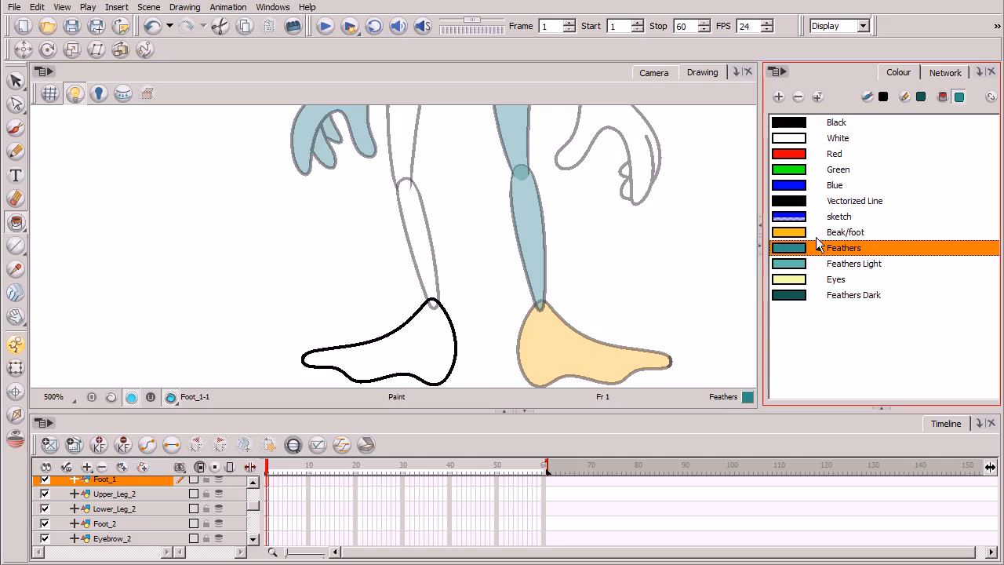
pyautogui.click(820, 234)
pyautogui.click(408, 361)
# Fill the Lower_Leg_1 drawing with the Feathers colour
pyautogui.scroll(2, 253, 490)
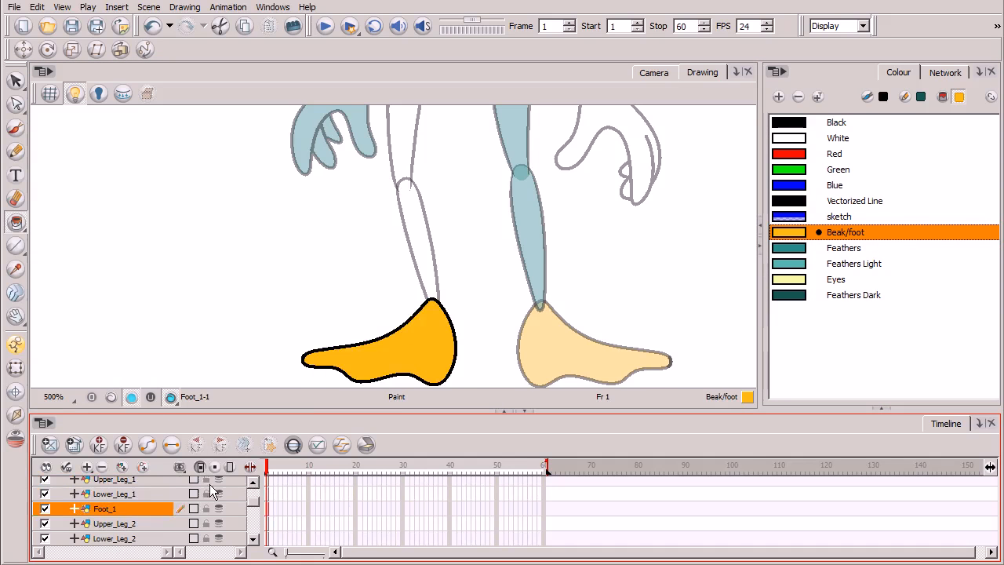
pyautogui.click(142, 493)
pyautogui.click(843, 249)
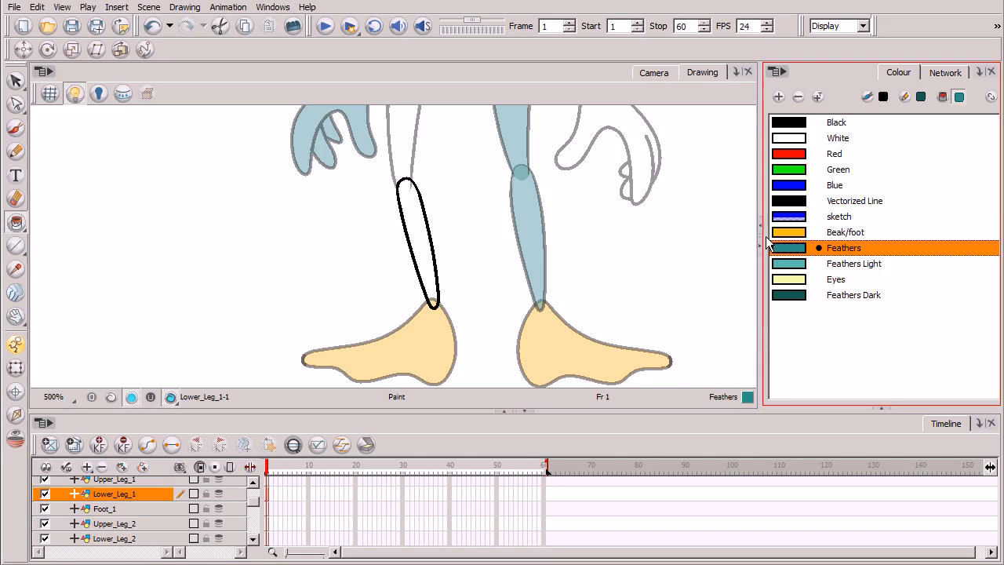
pyautogui.click(431, 250)
# Fill the Upper_Leg_1 drawing with the Feathers colour
pyautogui.scroll(2, 174, 510)
pyautogui.click(174, 508)
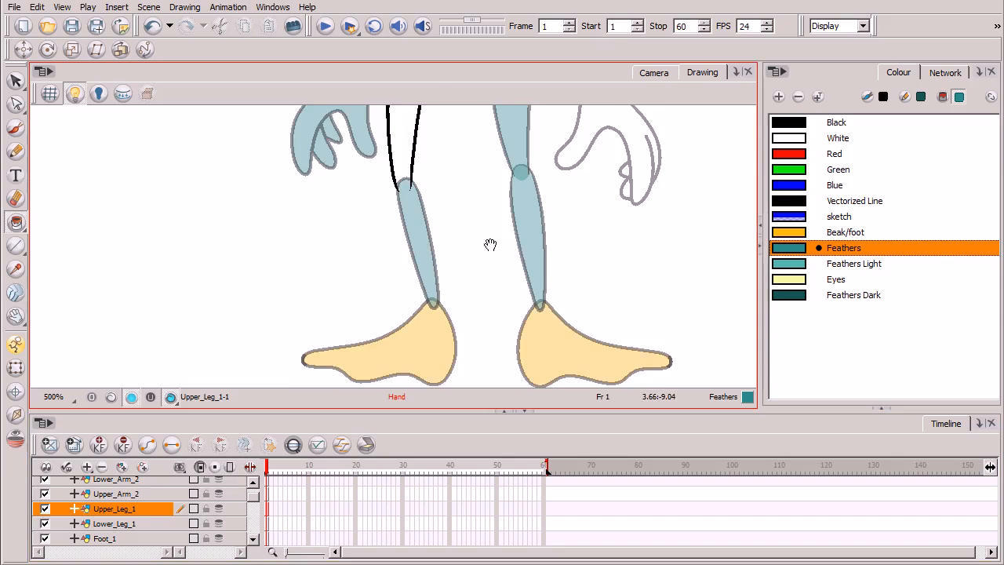
pyautogui.moveTo(479, 242); pyautogui.dragTo(462, 306)
pyautogui.click(387, 248)
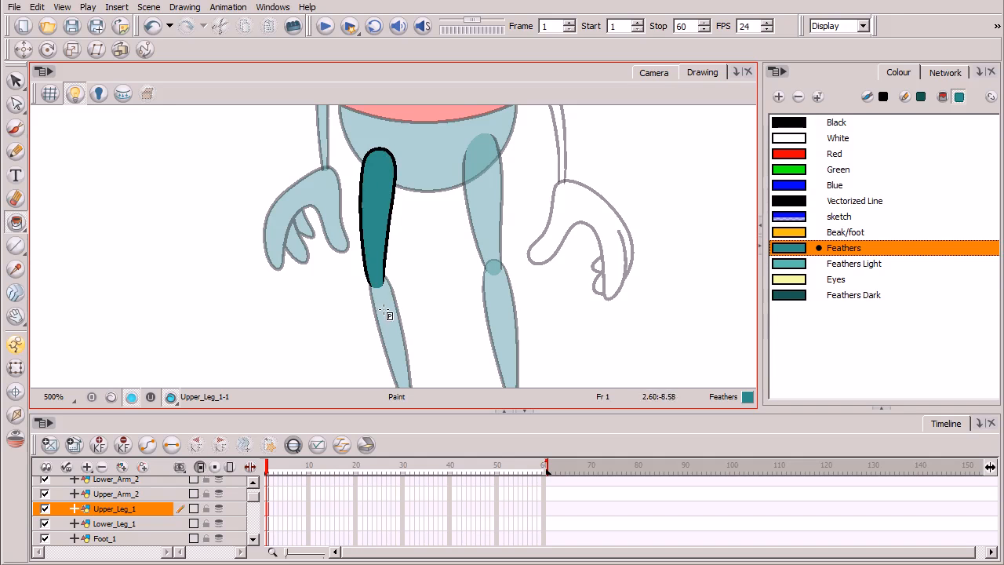
# Display the invisible strokes of the Upper_Leg_1 drawing and inspect its open end at the knee
pyautogui.press('2')
pyautogui.press('2')
pyautogui.press('2')
pyautogui.press('space')
pyautogui.moveTo(405, 365); pyautogui.dragTo(397, 303)
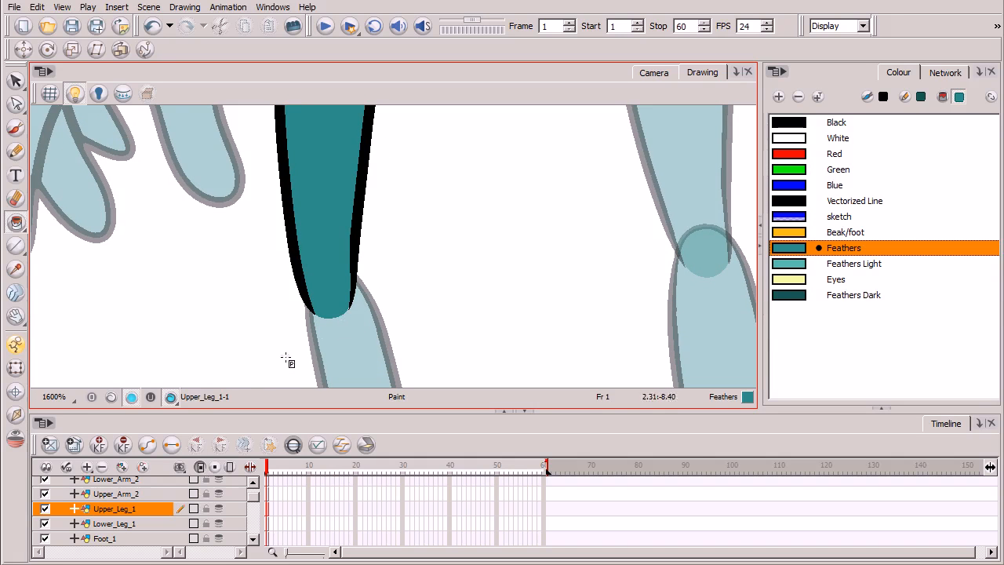
pyautogui.press('k')
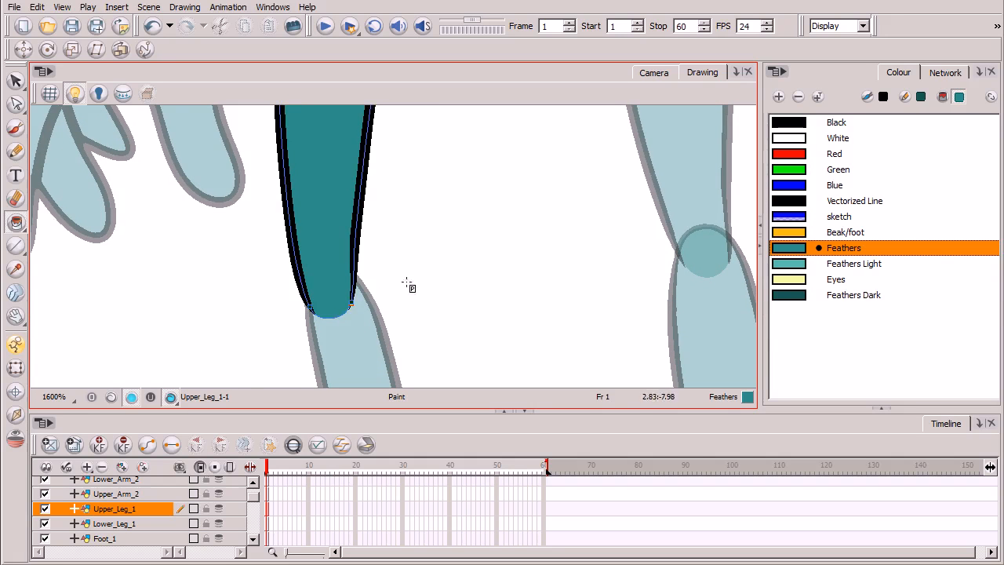
# Show only the Colour Art layer and examine the stroke closing the Upper_Leg_1 fill at the knee
pyautogui.click(170, 397)
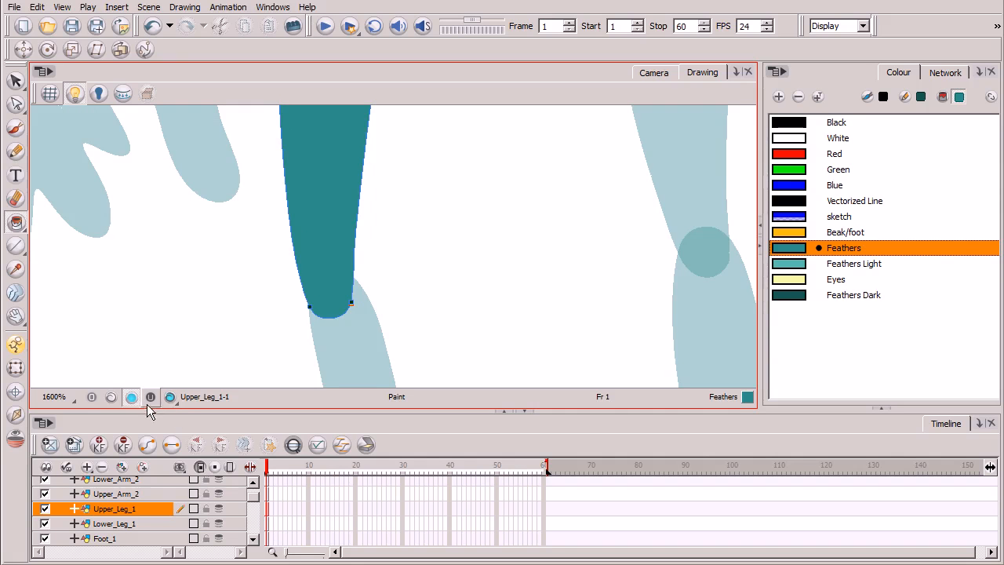
pyautogui.press('2')
pyautogui.press('2')
pyautogui.press('space')
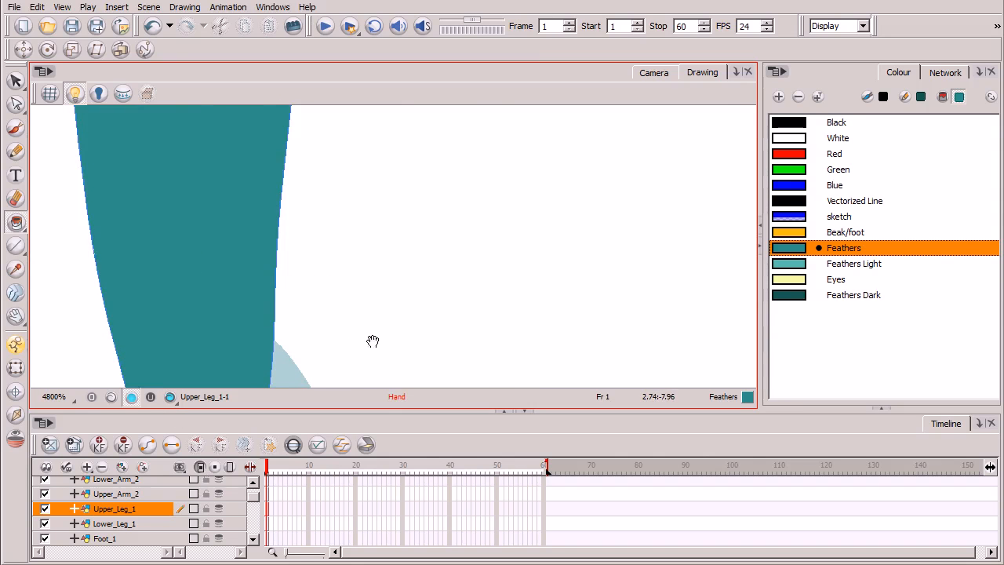
pyautogui.moveTo(360, 347); pyautogui.dragTo(502, 162)
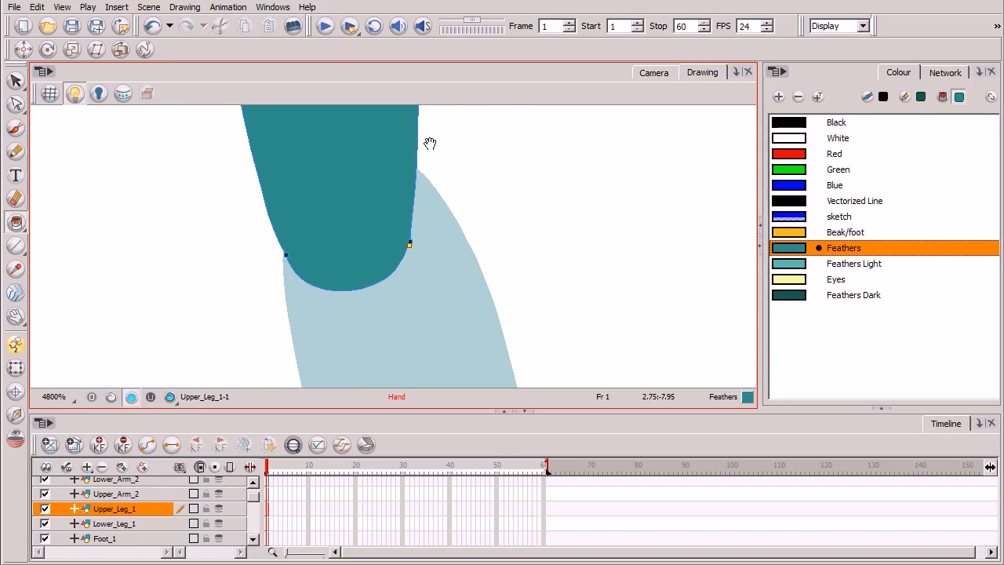
pyautogui.moveTo(433, 153); pyautogui.dragTo(423, 222)
pyautogui.moveTo(385, 347); pyautogui.dragTo(392, 264)
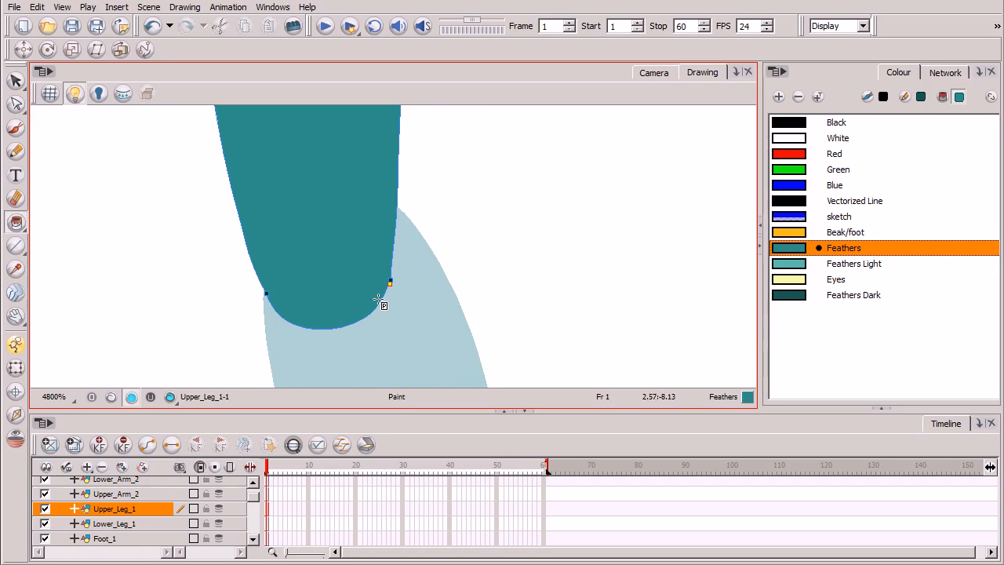
# Toggle the display of the Line Art layer and compare the stroke closing the Upper_Leg_1 fill at the knee
pyautogui.click(169, 398)
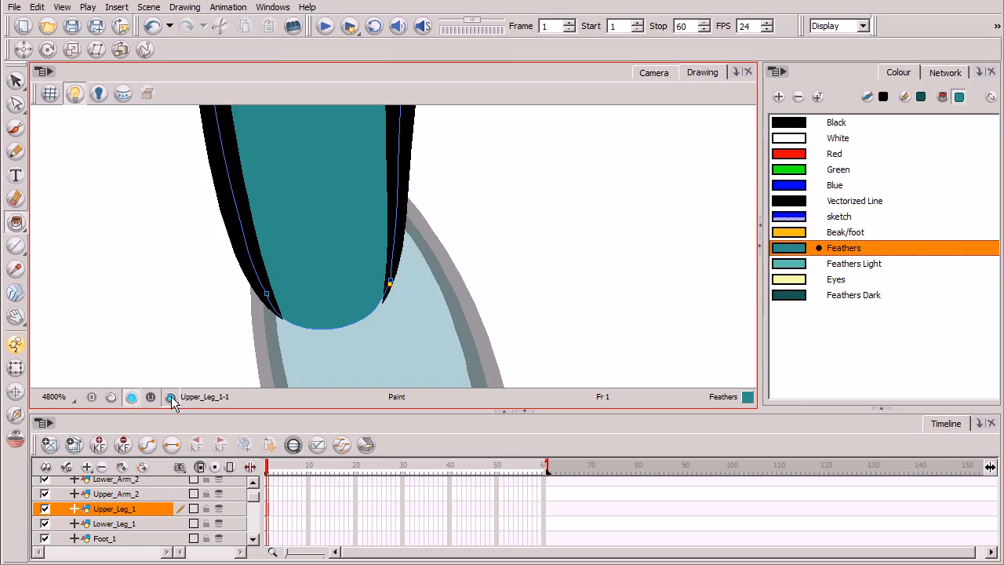
pyautogui.click(169, 398)
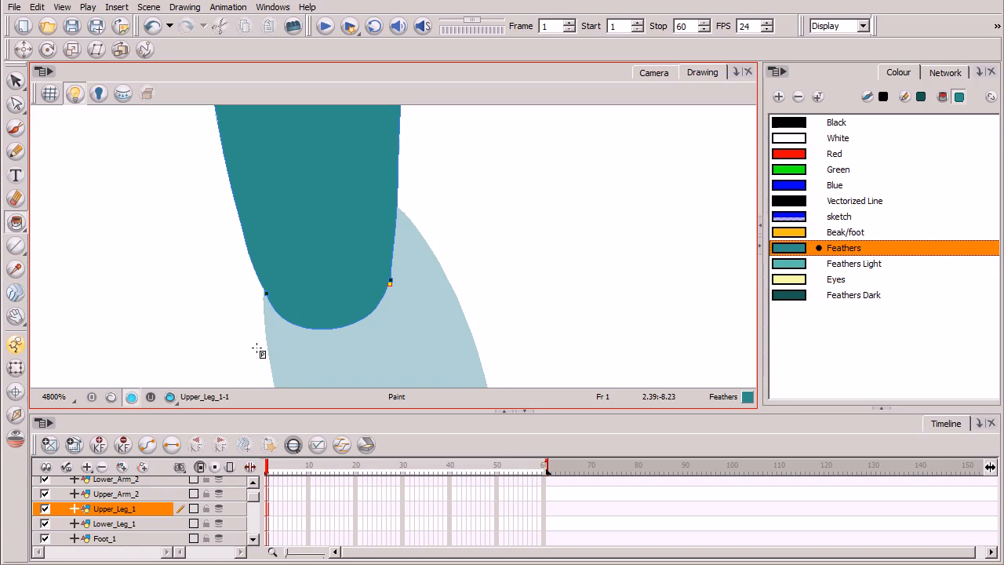
pyautogui.click(169, 397)
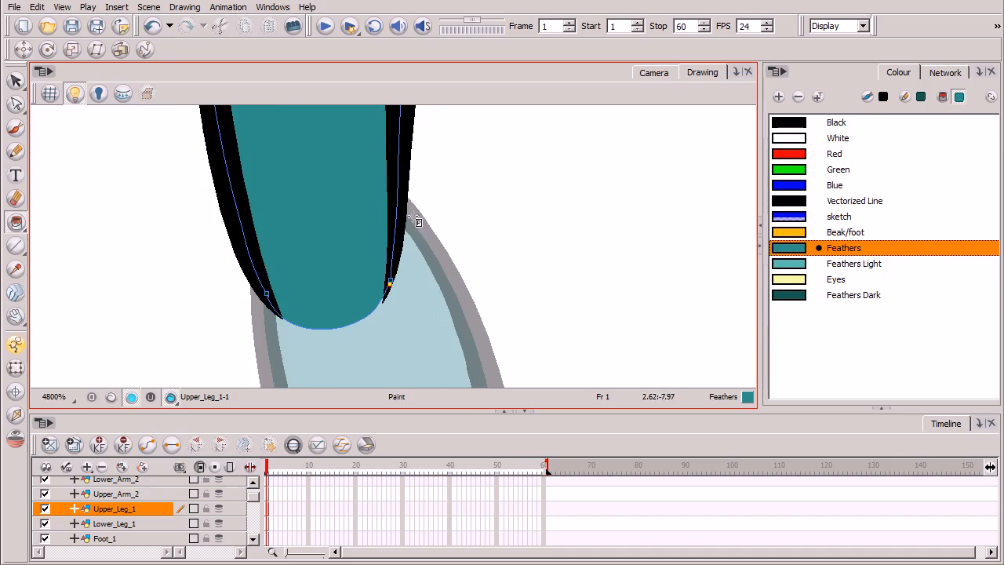
pyautogui.scroll(-3, 392, 225)
pyautogui.scroll(3, 387, 298)
# Activate the Contour Editor with its tool properties shown, and examine the Upper_Leg_1 strokes close up and against the body
pyautogui.click(17, 106)
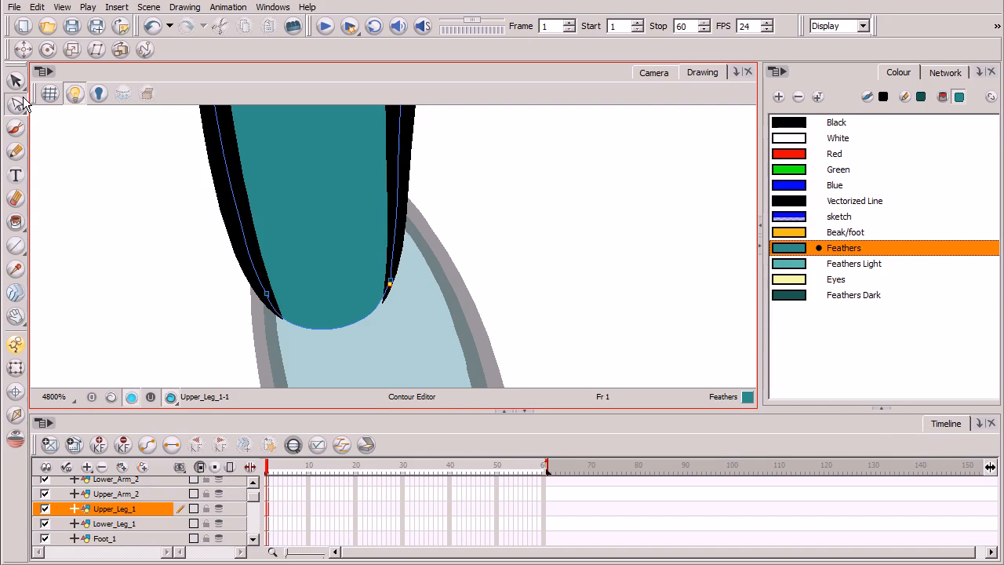
pyautogui.click(881, 408)
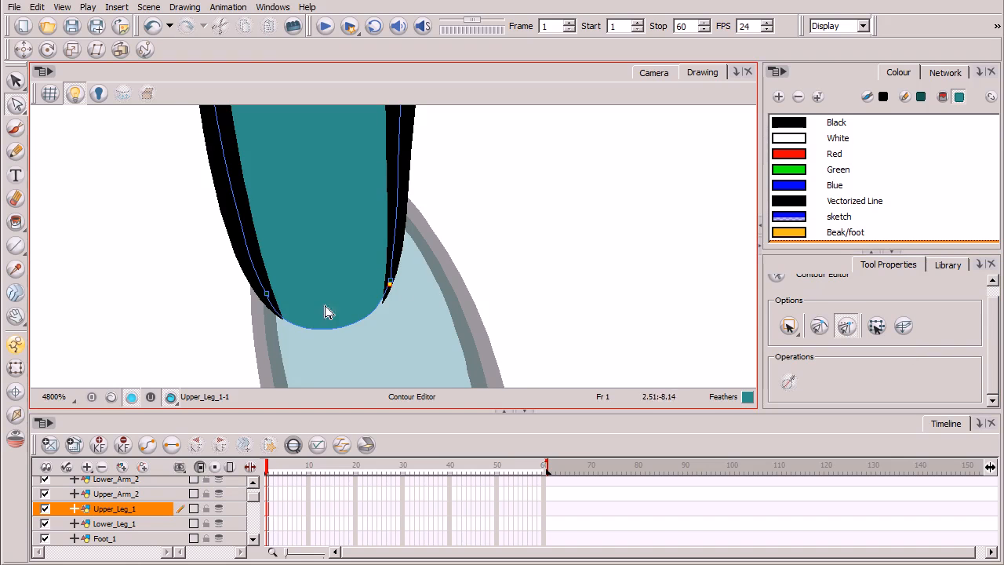
pyautogui.press('2')
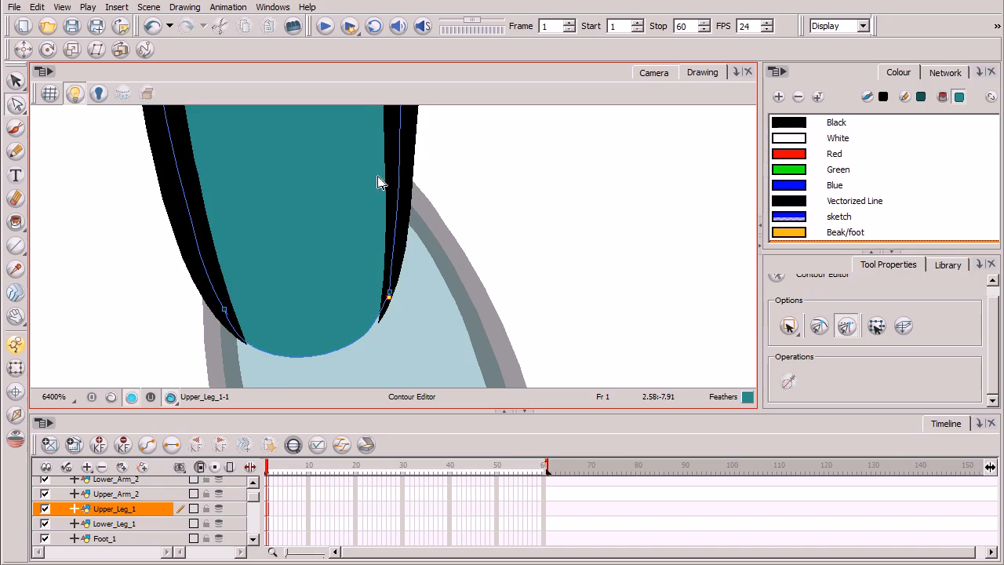
pyautogui.press('2')
pyautogui.press('2')
pyautogui.press('2')
pyautogui.press('2')
pyautogui.press('2')
pyautogui.press('2')
pyautogui.press('2')
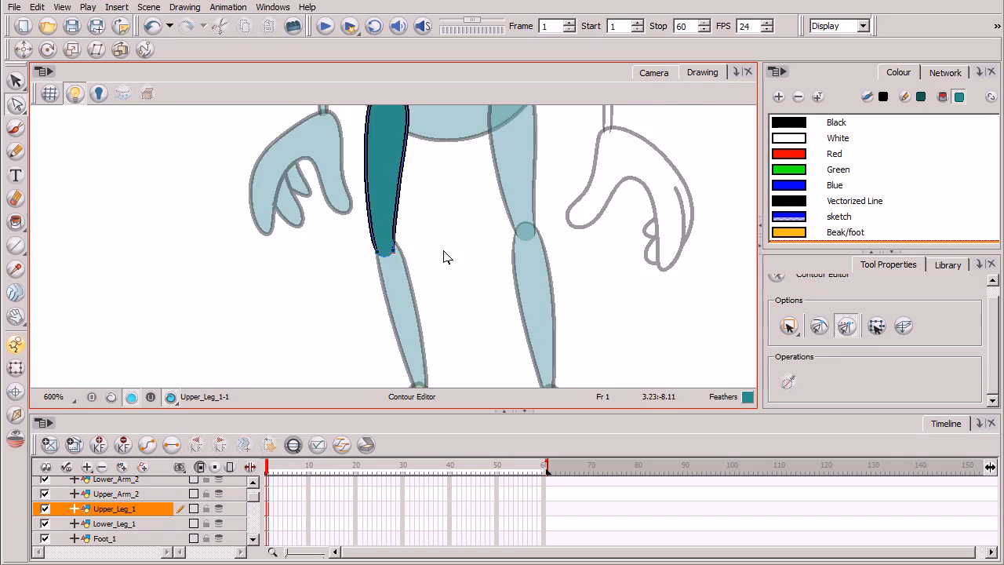
pyautogui.press('space')
pyautogui.moveTo(473, 252); pyautogui.dragTo(434, 332)
pyautogui.press('2')
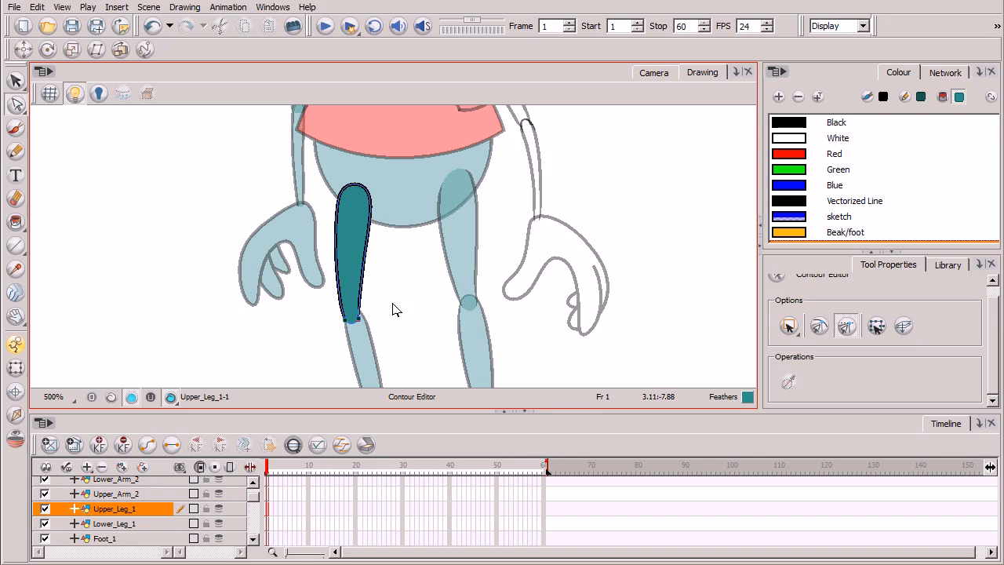
# Paint the arm of the Upper_Arm_2 drawing with the Feathers colour and its sleeve with Red
pyautogui.click(15, 223)
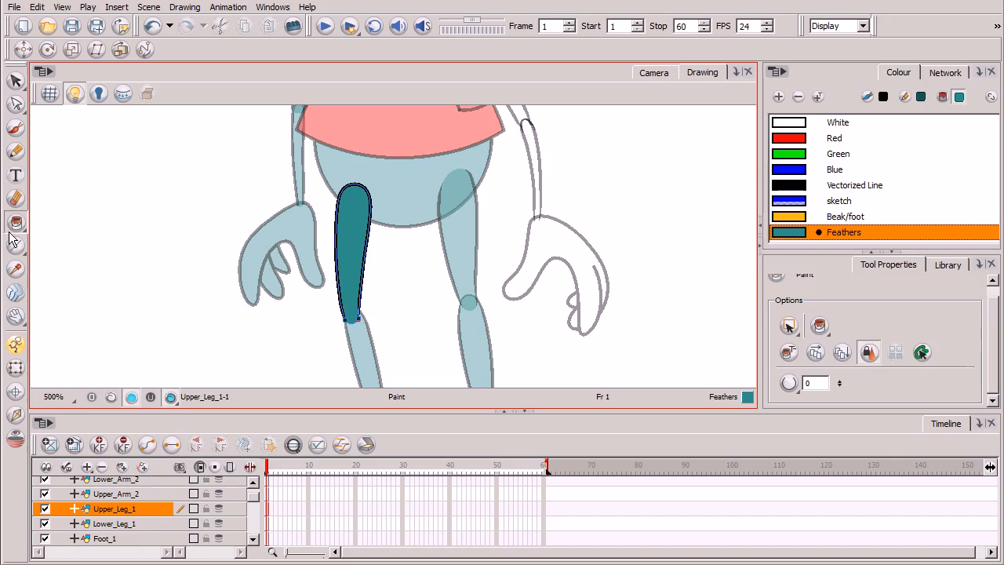
pyautogui.click(351, 312)
pyautogui.click(155, 494)
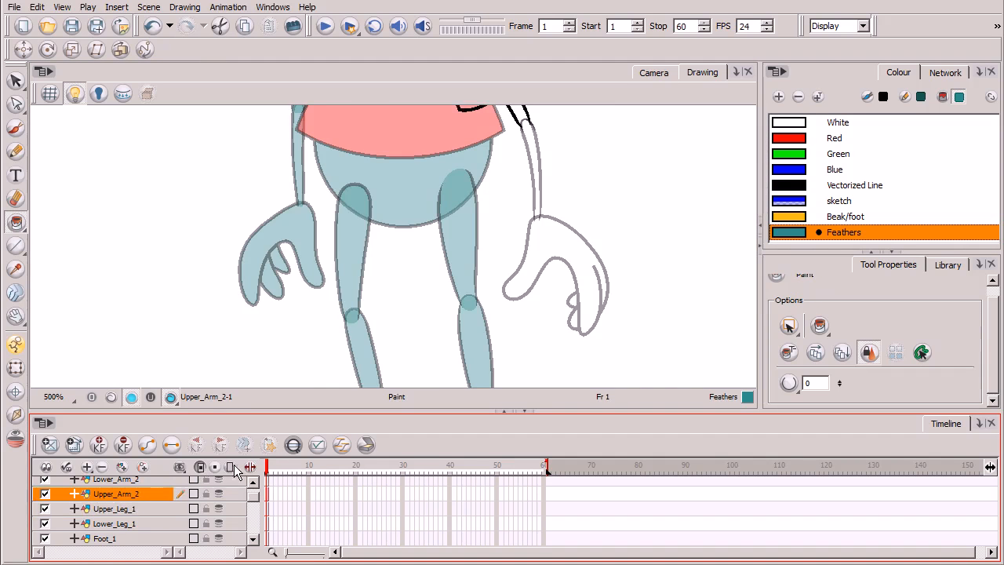
pyautogui.moveTo(553, 179); pyautogui.dragTo(471, 291)
pyautogui.click(425, 224)
pyautogui.click(804, 137)
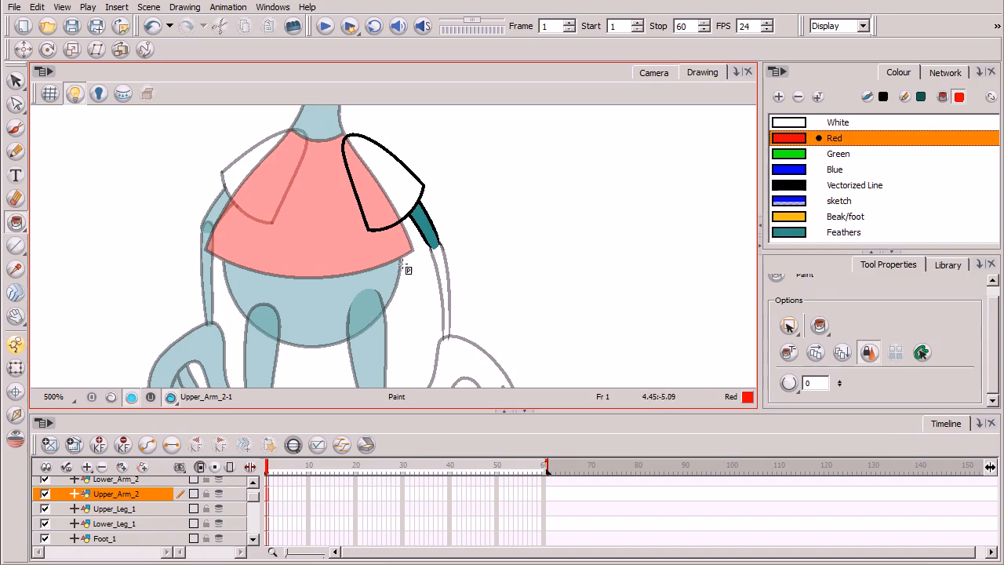
pyautogui.click(408, 181)
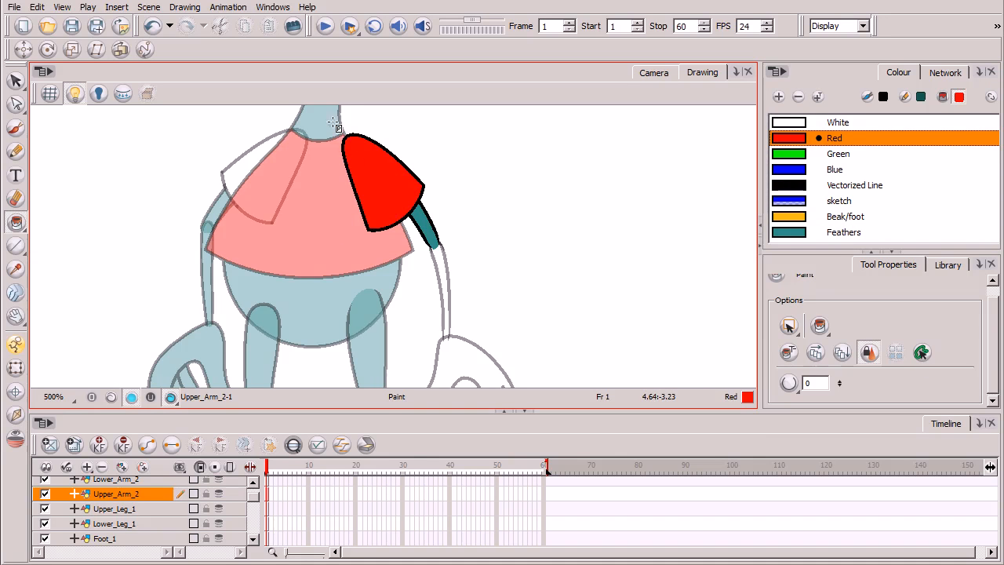
# Fill the Lower_Arm_2 drawing and the main area of the Hand_2 drawing with the Feathers colour
pyautogui.click(253, 482)
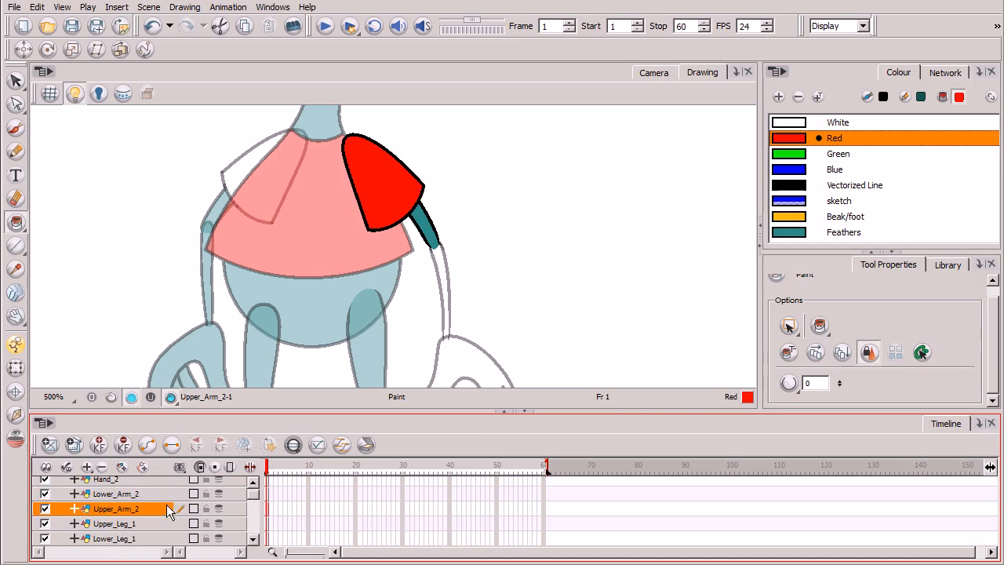
pyautogui.click(169, 496)
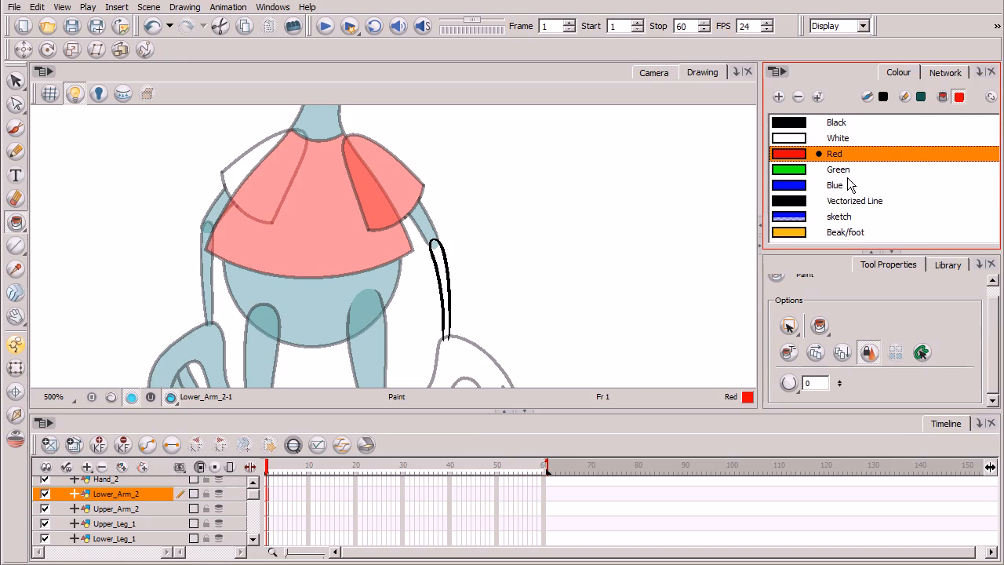
pyautogui.click(894, 251)
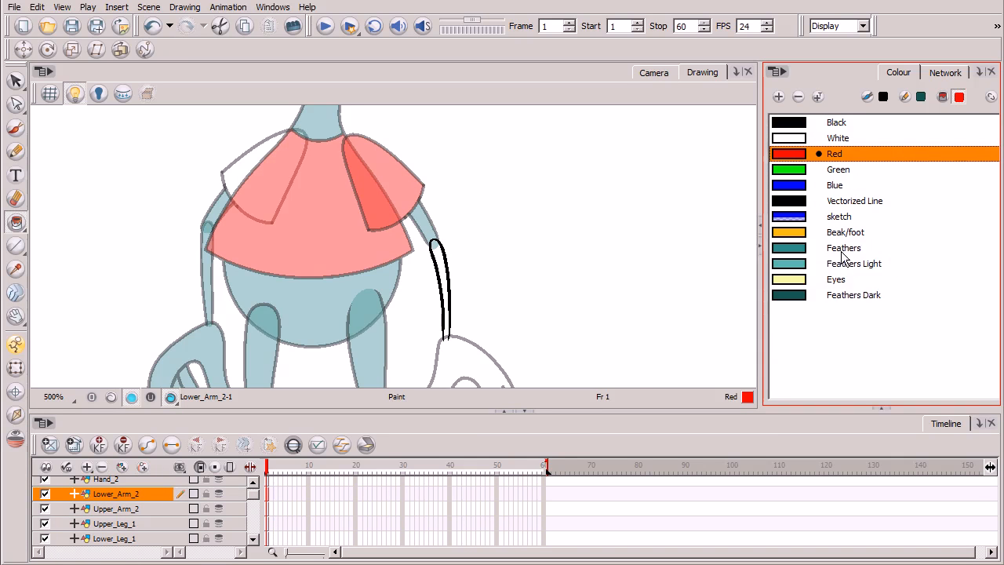
pyautogui.click(847, 248)
pyautogui.click(445, 291)
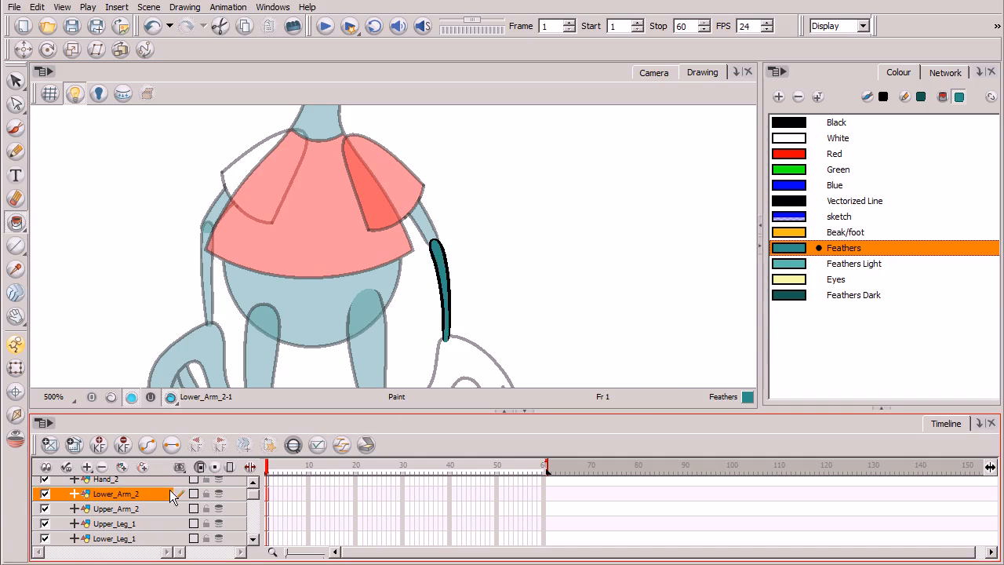
pyautogui.click(164, 480)
pyautogui.click(469, 355)
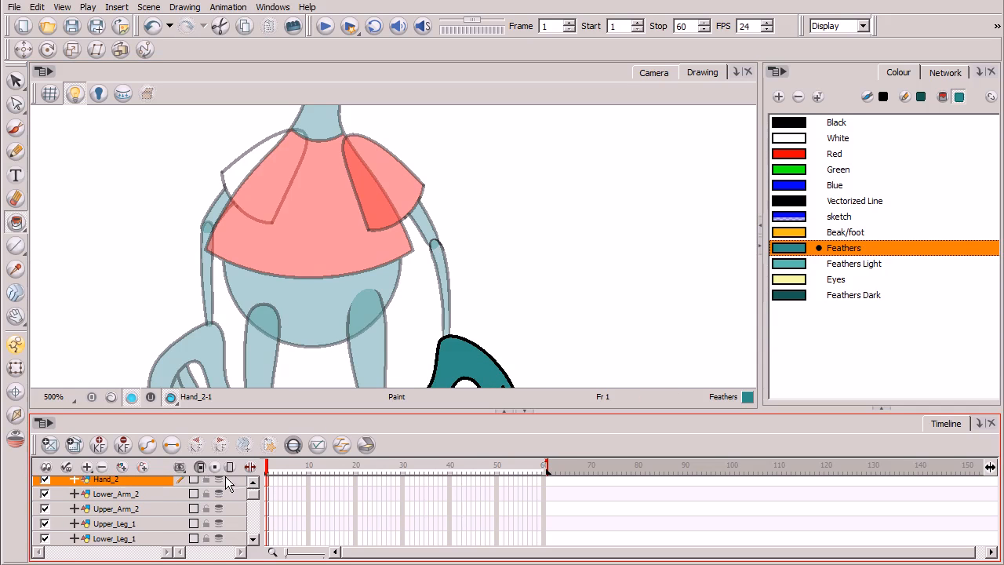
# Fill the sleeve of the Upper_Arm_1 drawing with Red
pyautogui.click(253, 481)
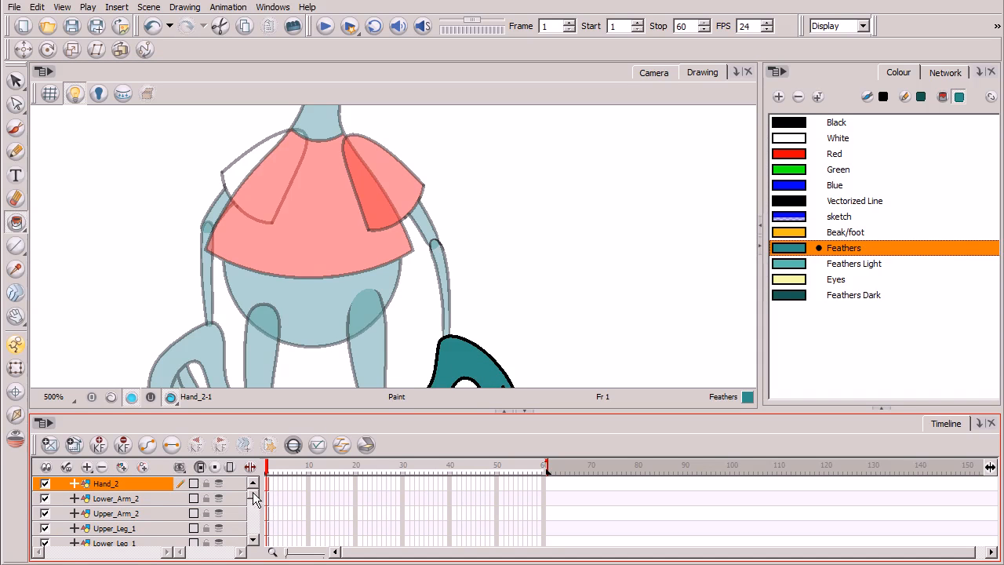
pyautogui.scroll(-5, 251, 502)
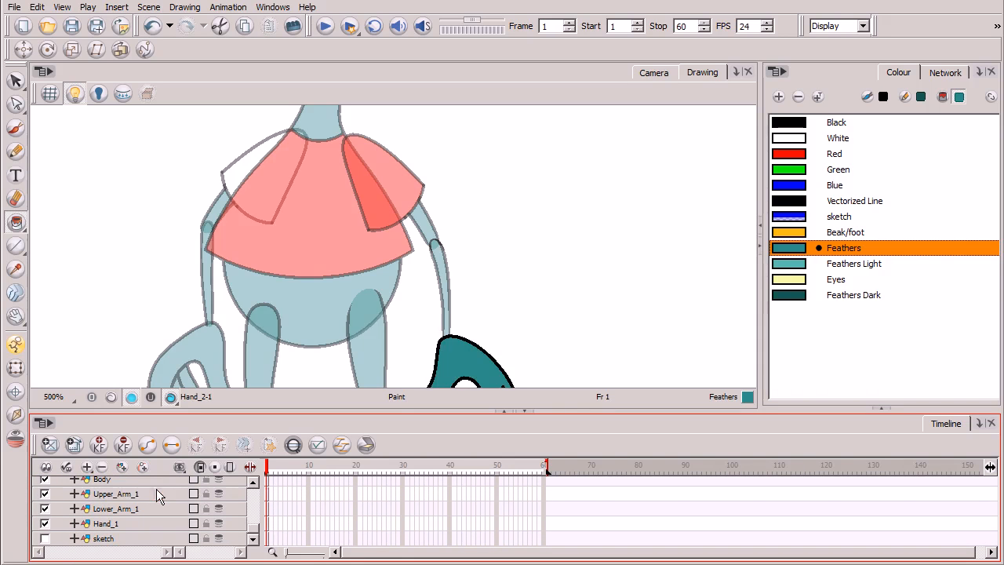
pyautogui.click(154, 494)
pyautogui.click(780, 154)
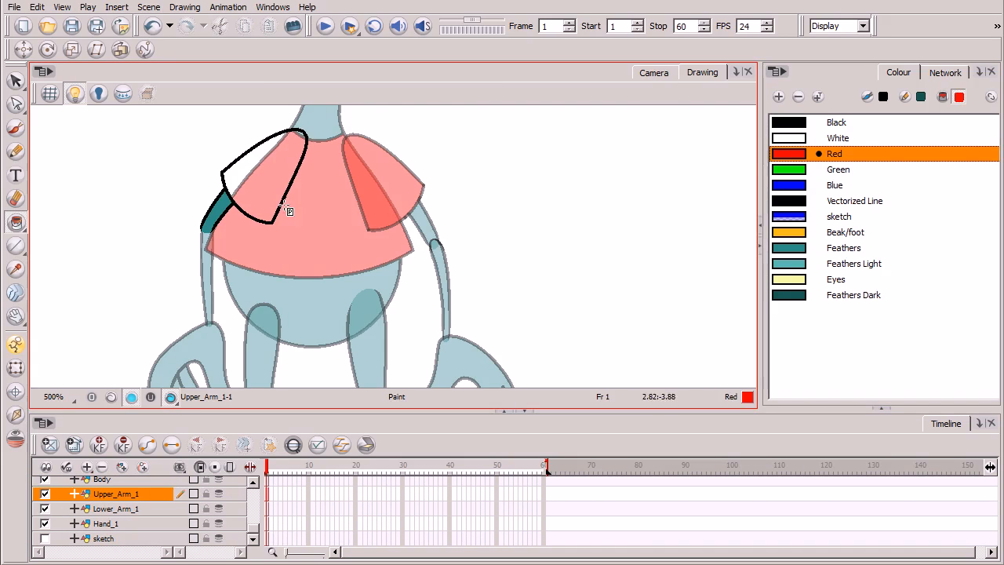
pyautogui.click(274, 161)
# Fill the small unpainted fingers of the Hand_2 drawing with the Feathers colour
pyautogui.moveTo(477, 191)
pyautogui.mouseDown()
pyautogui.moveTo(495, 238)
pyautogui.moveTo(486, 385)
pyautogui.moveTo(505, 218)
pyautogui.mouseUp()
pyautogui.scroll(-4, 494, 314)
pyautogui.scroll(-5, 492, 294)
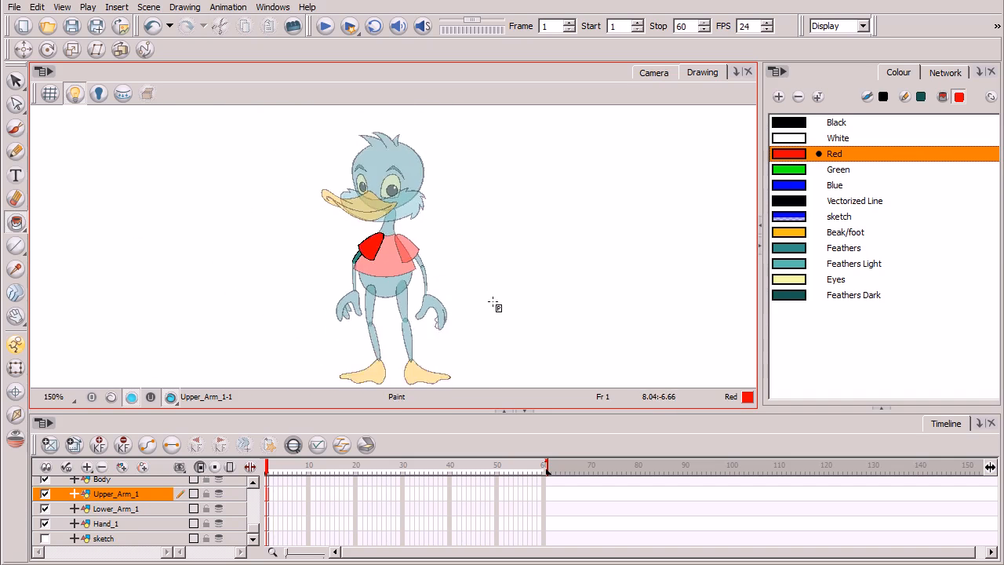
pyautogui.scroll(3, 473, 326)
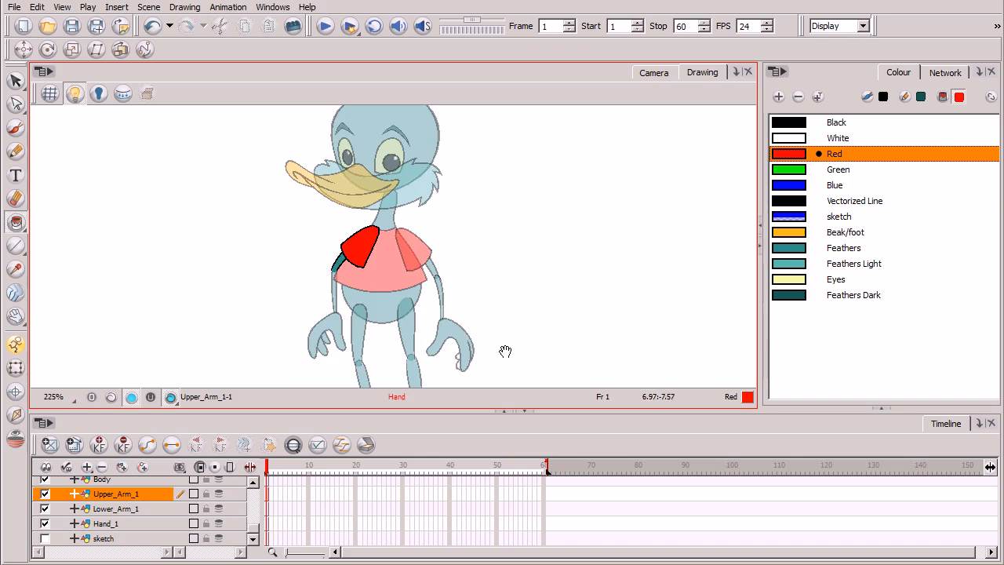
pyautogui.moveTo(510, 354); pyautogui.dragTo(444, 246)
pyautogui.scroll(4, 470, 276)
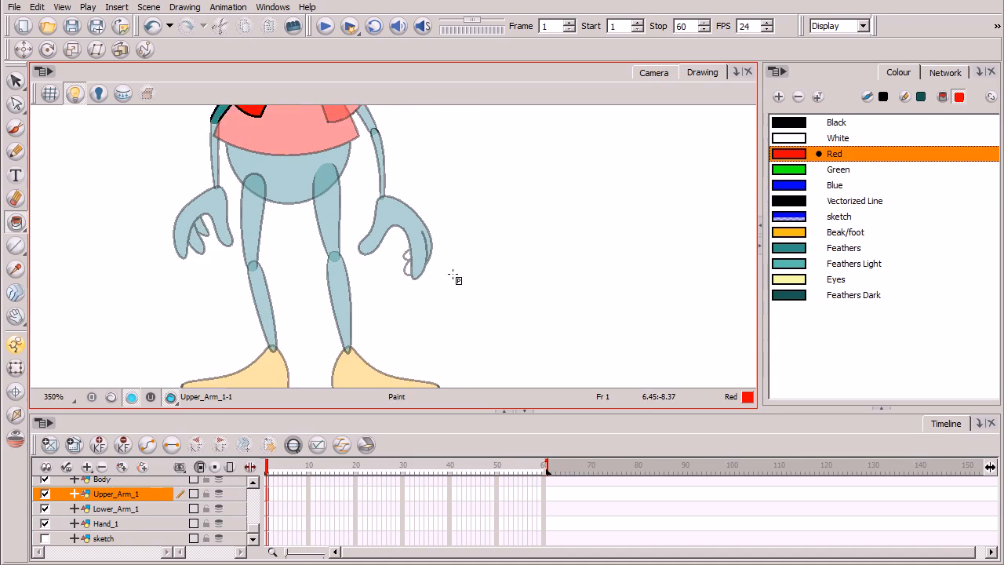
pyautogui.scroll(1, 457, 283)
pyautogui.scroll(3, 255, 527)
pyautogui.moveTo(253, 522); pyautogui.dragTo(258, 490)
pyautogui.click(185, 483)
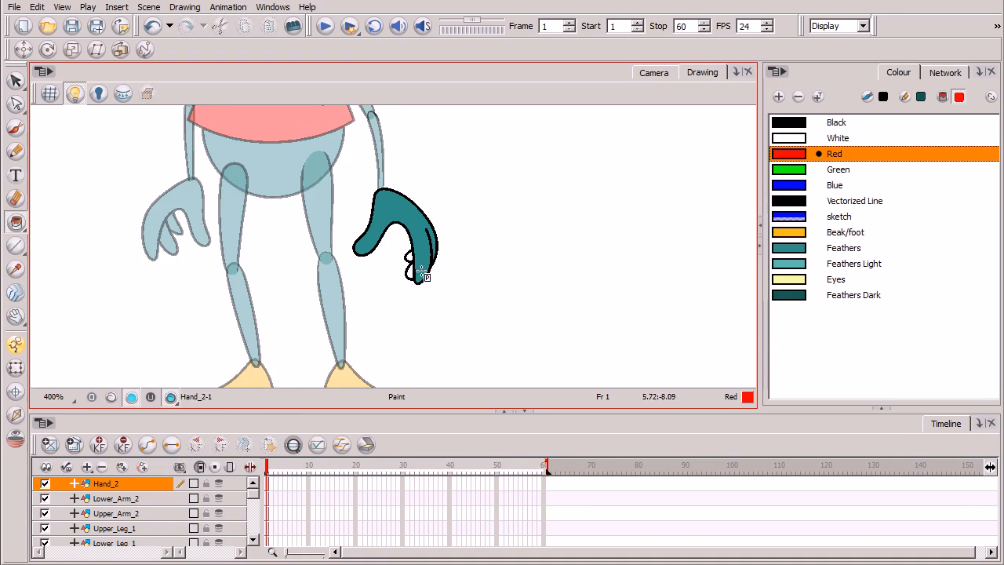
pyautogui.press('2')
pyautogui.click(844, 248)
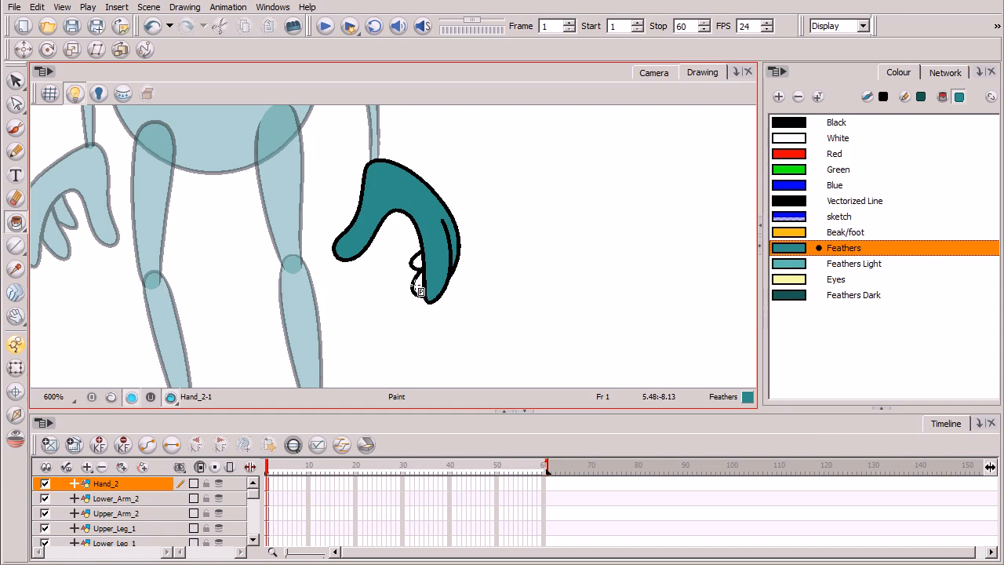
pyautogui.click(418, 261)
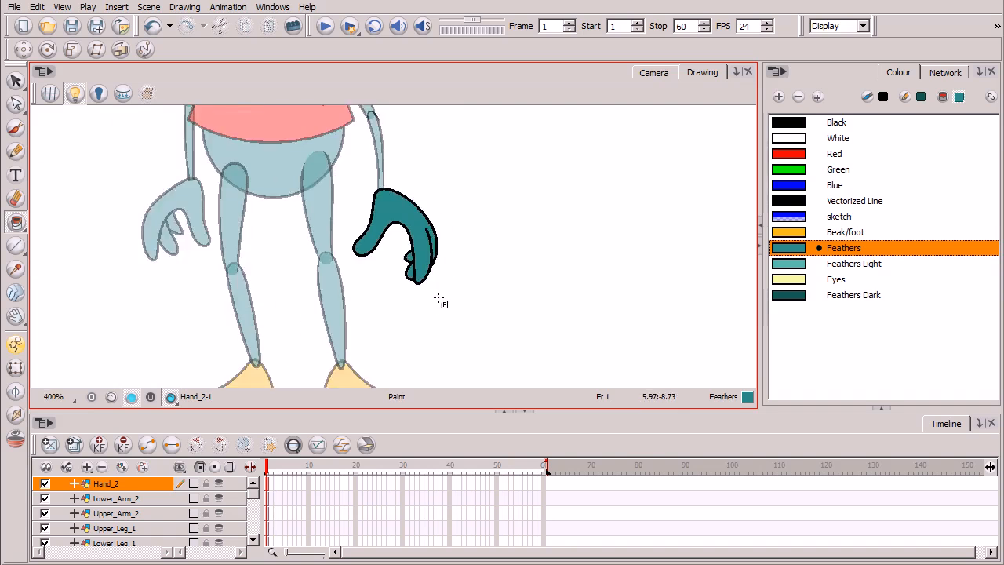
# View the whole character and switch the light table off and on again to compare Hand_2 alone and with the other layers
pyautogui.press('1')
pyautogui.press('1')
pyautogui.press('1')
pyautogui.press('1')
pyautogui.press('space')
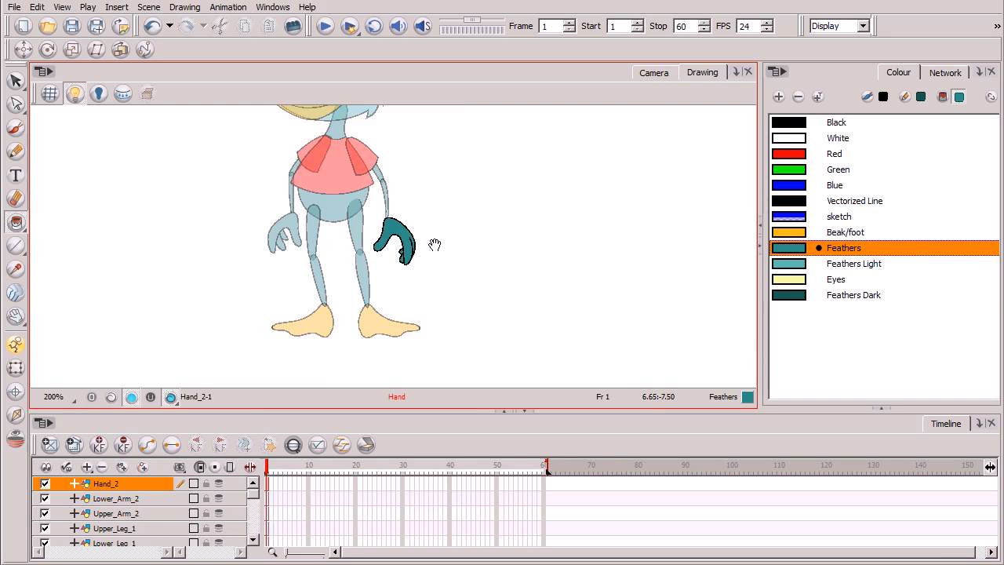
pyautogui.moveTo(439, 246); pyautogui.dragTo(453, 324)
pyautogui.press('1')
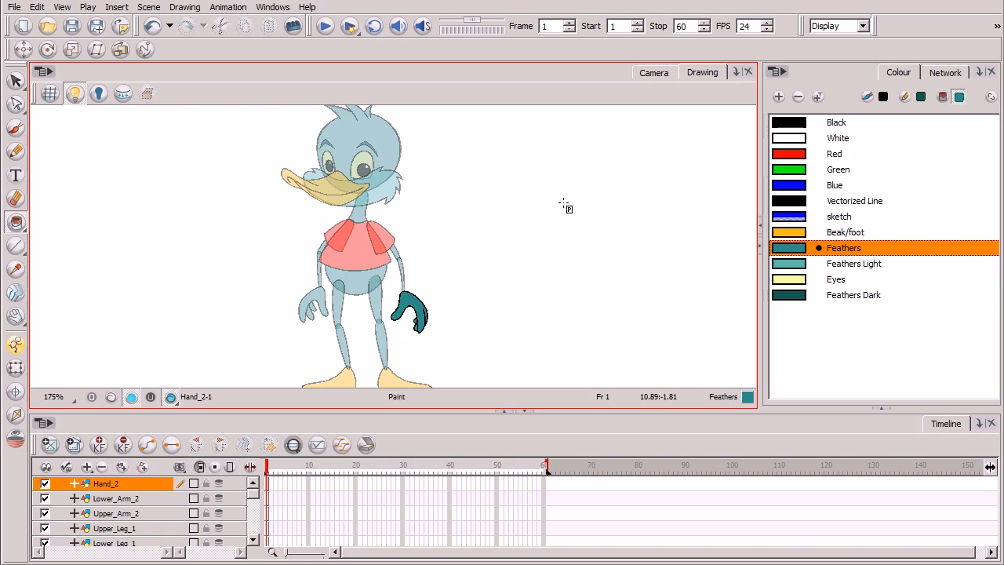
pyautogui.press('1')
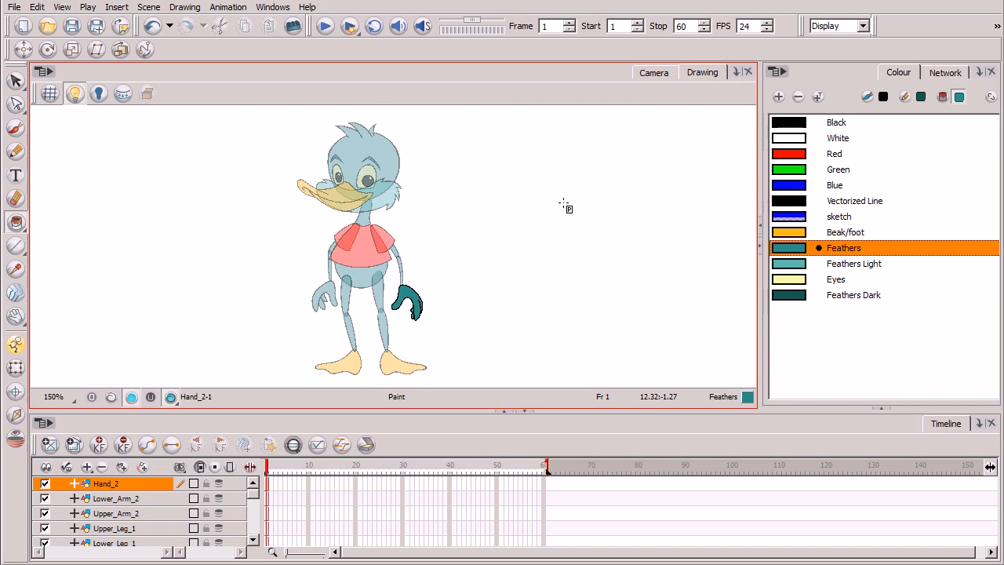
pyautogui.click(75, 94)
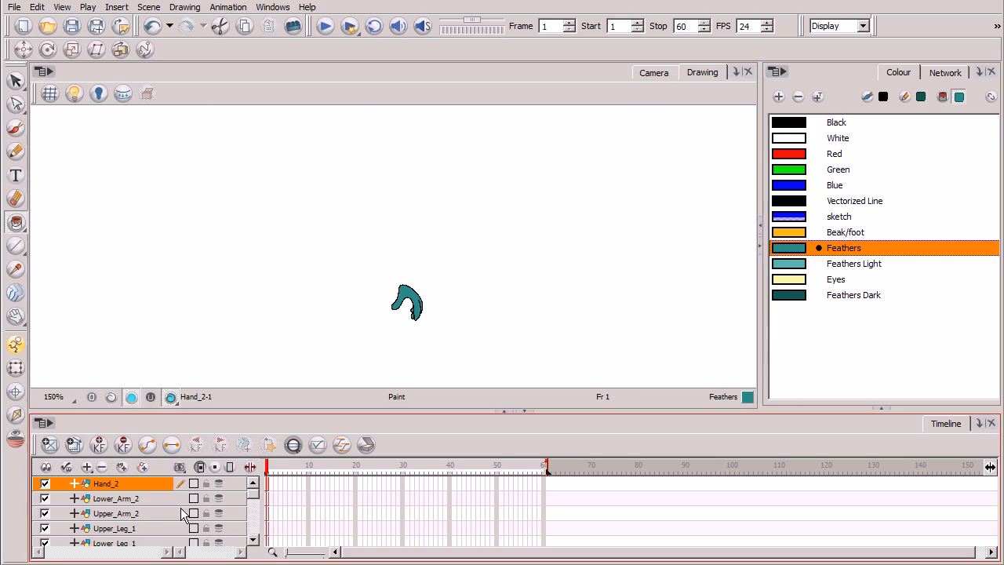
pyautogui.click(75, 94)
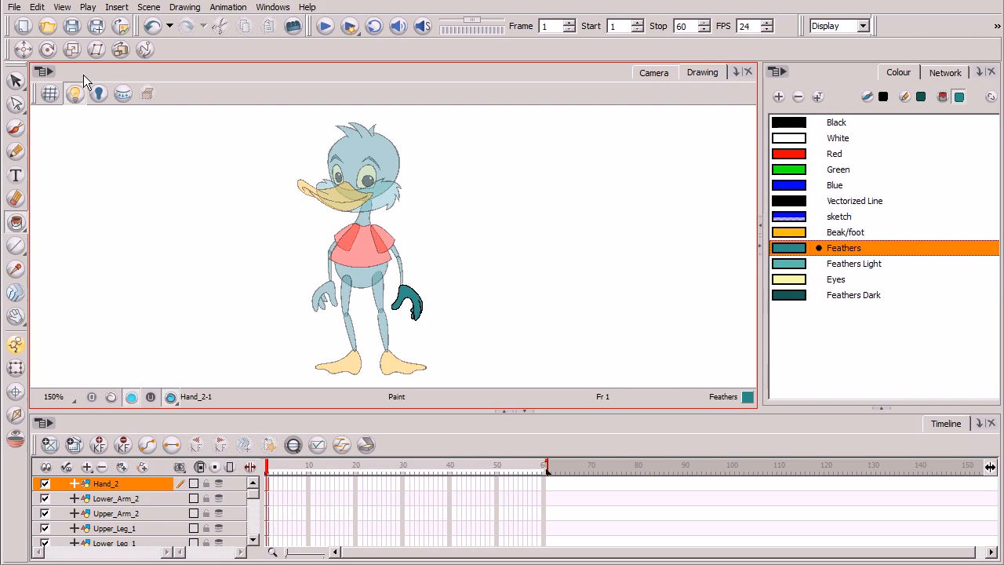
# Check the painted arms and hands in the Camera view, and move the Hand_2 layer directly below Lower_Arm_2
pyautogui.click(654, 71)
pyautogui.scroll(2, 529, 351)
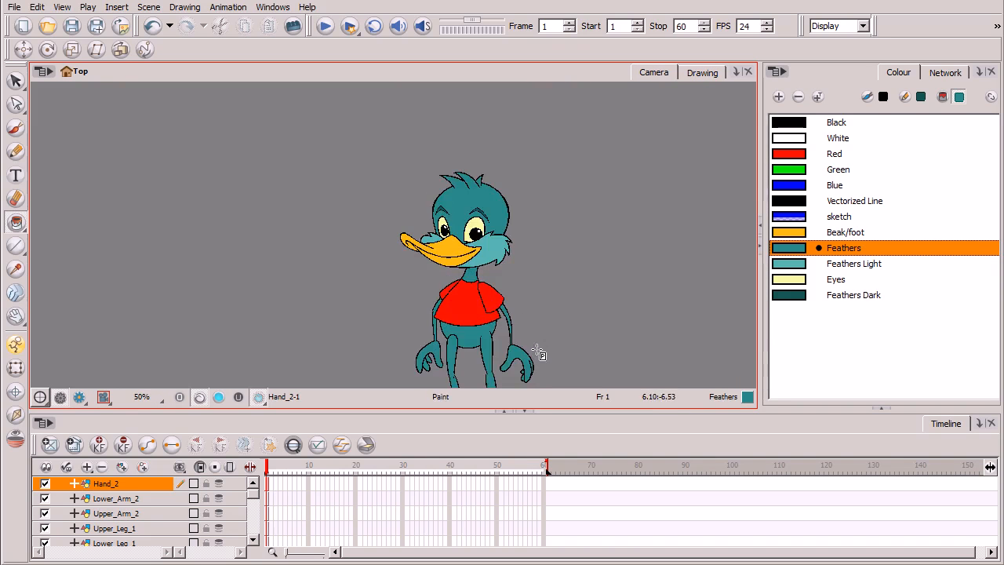
pyautogui.scroll(1, 546, 351)
pyautogui.moveTo(591, 347); pyautogui.dragTo(407, 177)
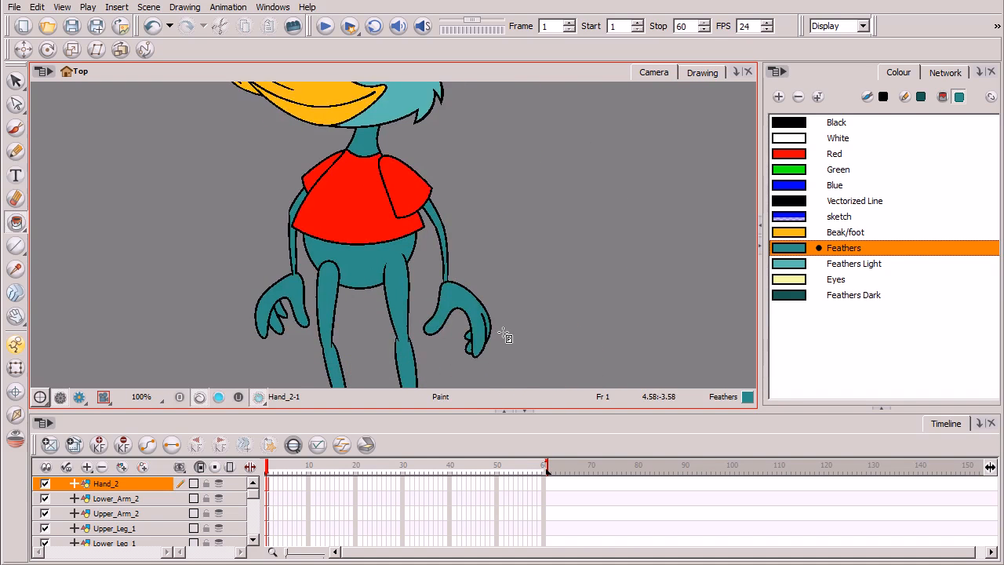
pyautogui.scroll(1, 505, 335)
pyautogui.moveTo(510, 359); pyautogui.dragTo(506, 324)
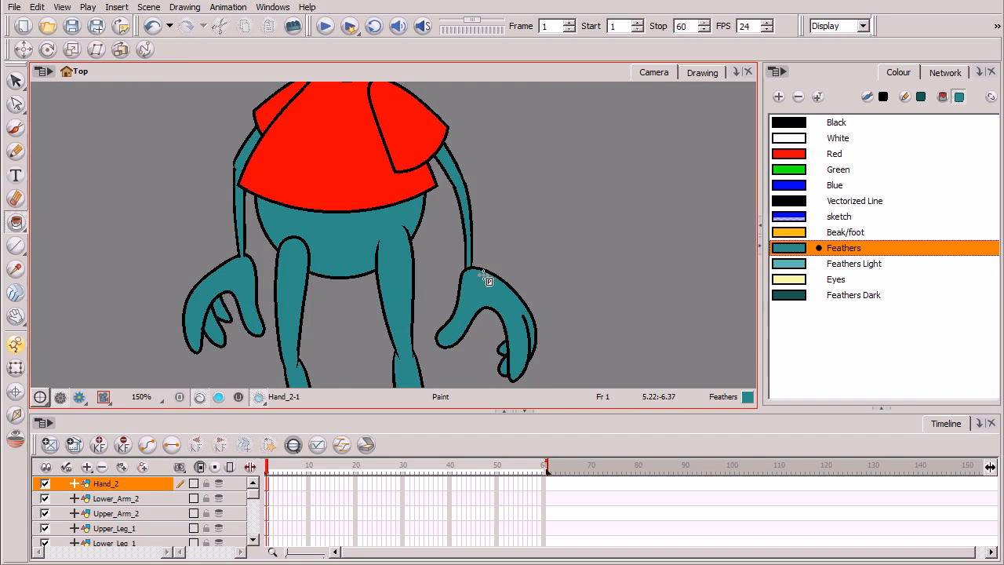
pyautogui.moveTo(141, 486); pyautogui.dragTo(144, 508)
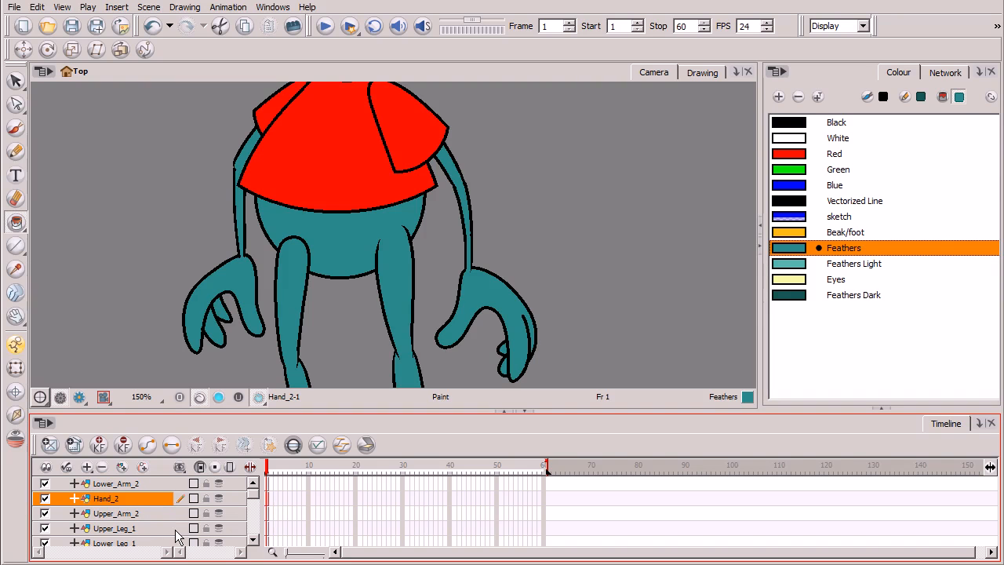
# Look through the timeline layers and show Lower_Leg_2 in the Drawing view to identify which leg it belongs to
pyautogui.press('1')
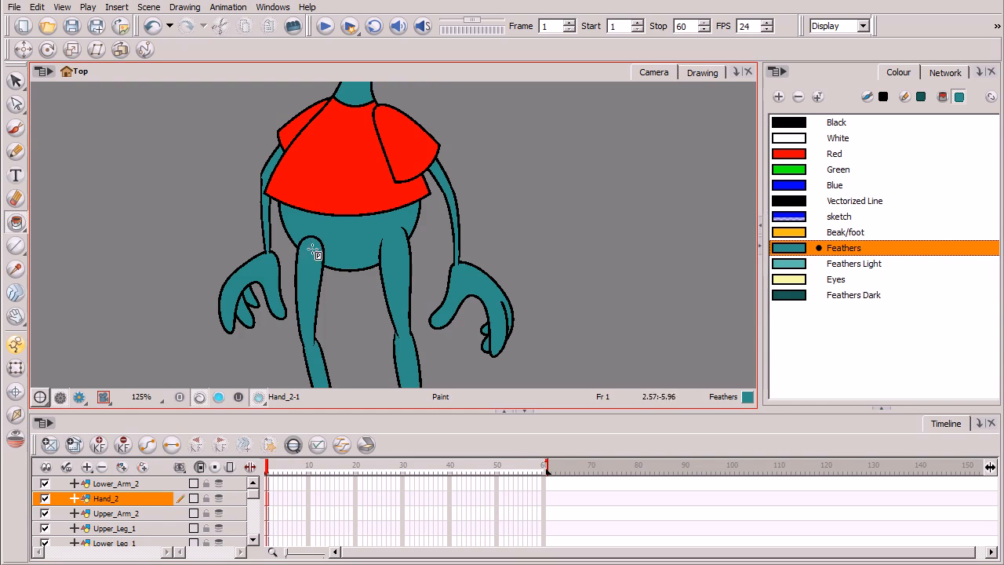
pyautogui.scroll(-6, 259, 514)
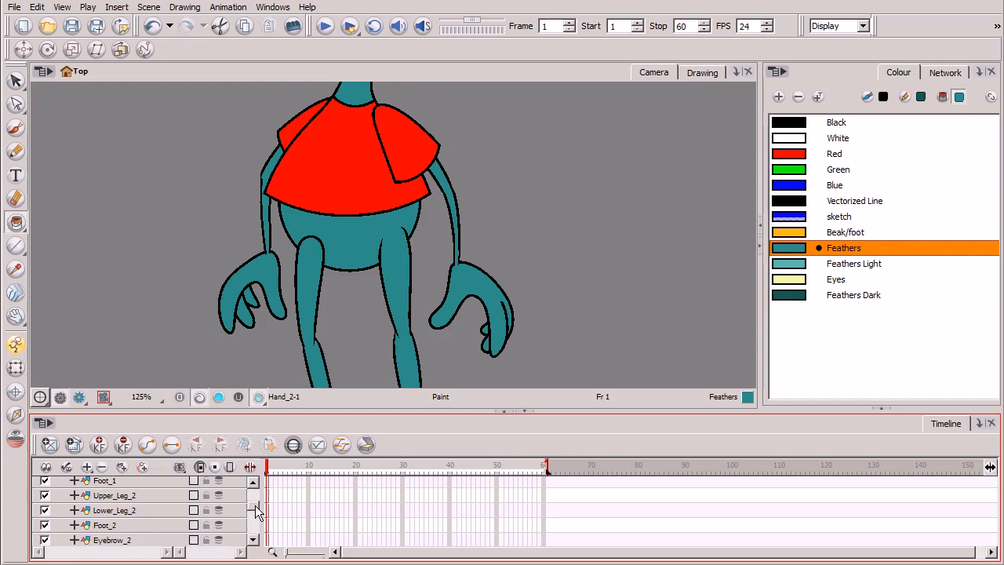
pyautogui.scroll(-5, 259, 522)
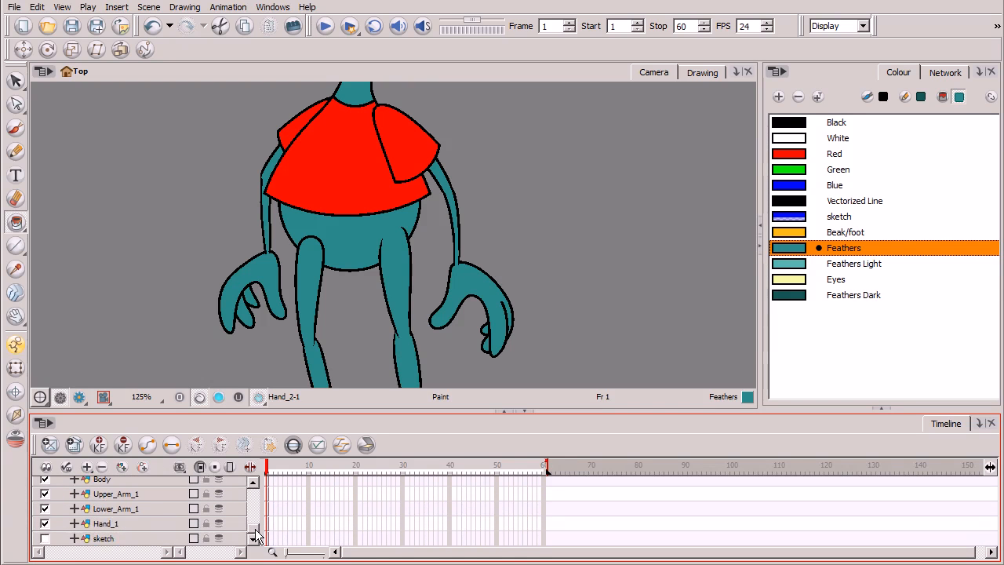
pyautogui.scroll(6, 256, 525)
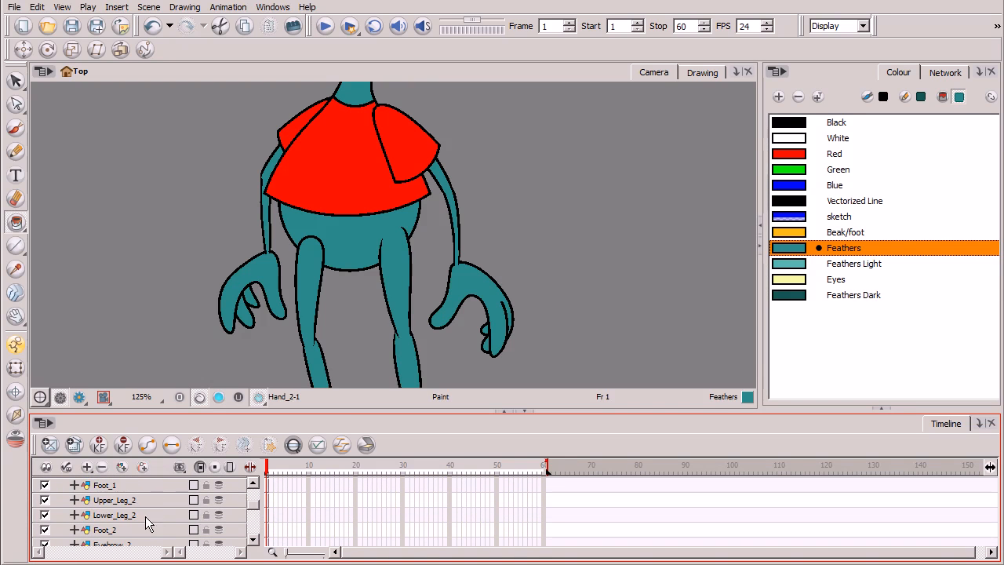
pyautogui.click(147, 517)
pyautogui.click(701, 73)
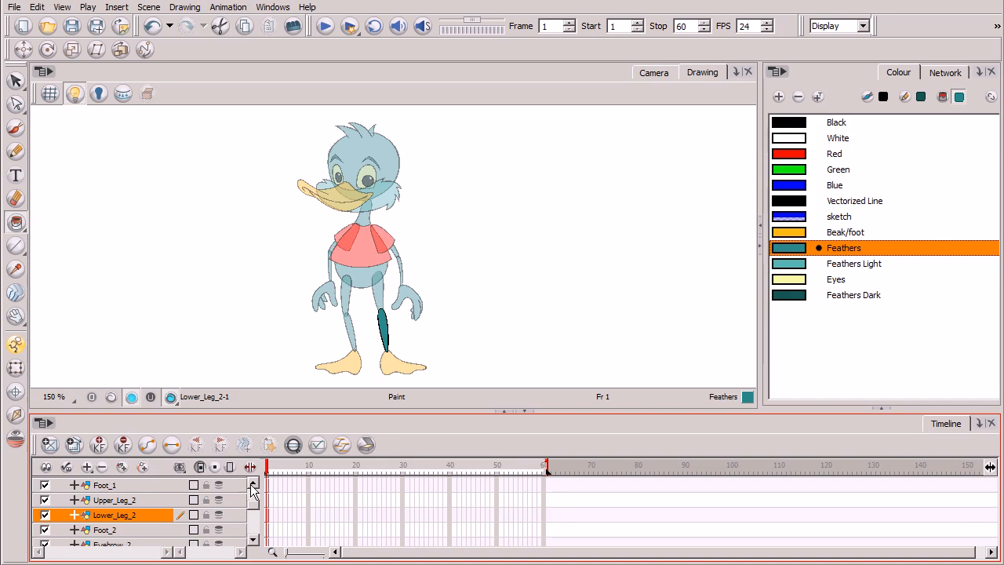
pyautogui.scroll(2, 240, 496)
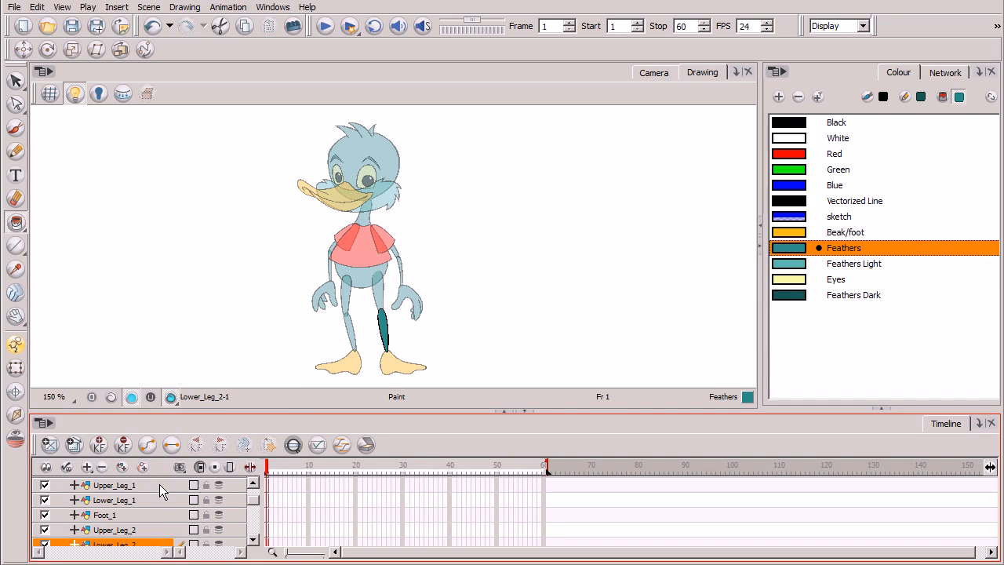
# Move the Upper_Leg_1, Lower_Leg_1 and Foot_1 layers together directly below the Body layer in the expanded timeline
pyautogui.click(159, 484)
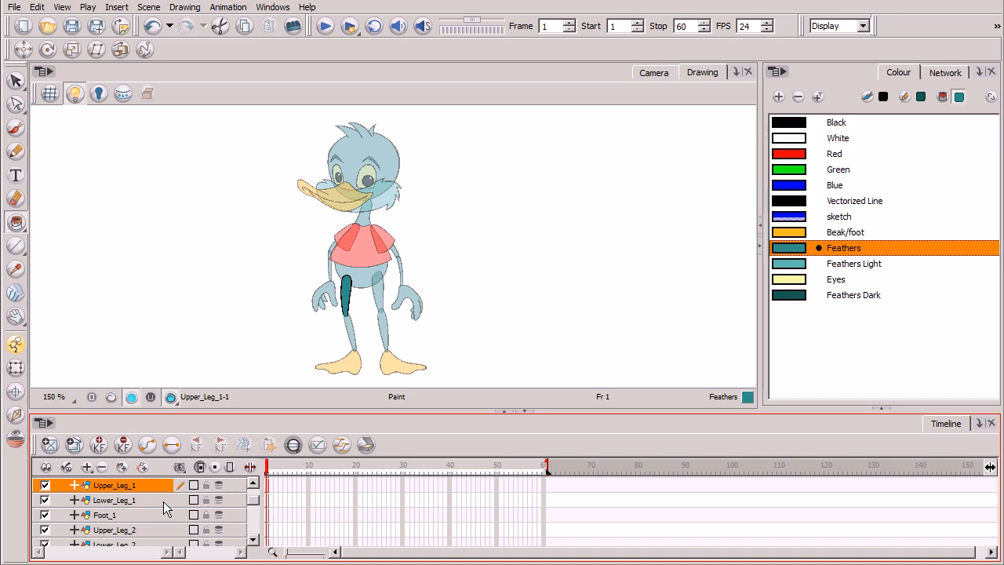
pyautogui.click(148, 501)
pyautogui.click(147, 486)
pyautogui.keyDown('shift'); pyautogui.click(146, 503); pyautogui.keyUp('shift')
pyautogui.keyDown('shift'); pyautogui.click(147, 512); pyautogui.keyUp('shift')
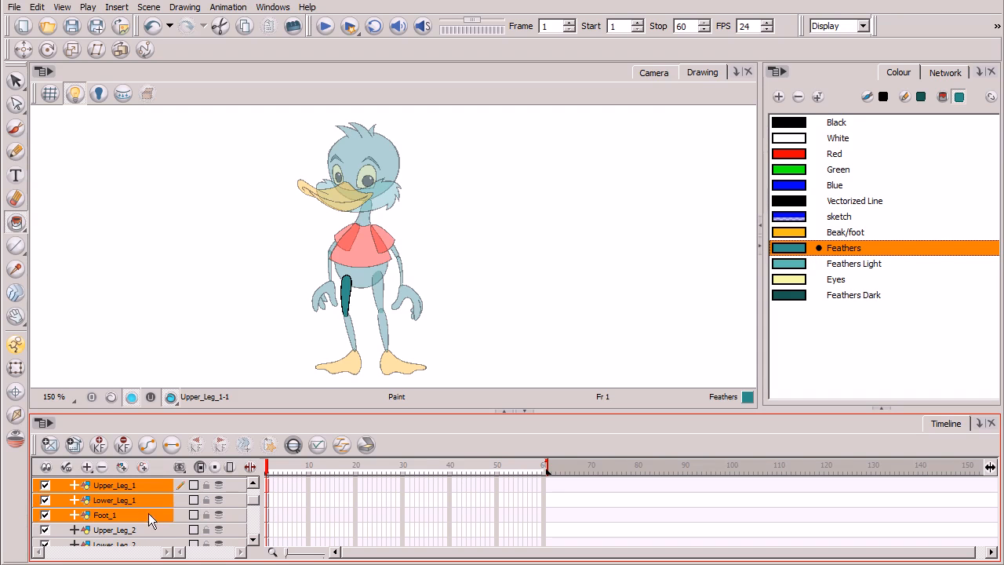
pyautogui.click(253, 540)
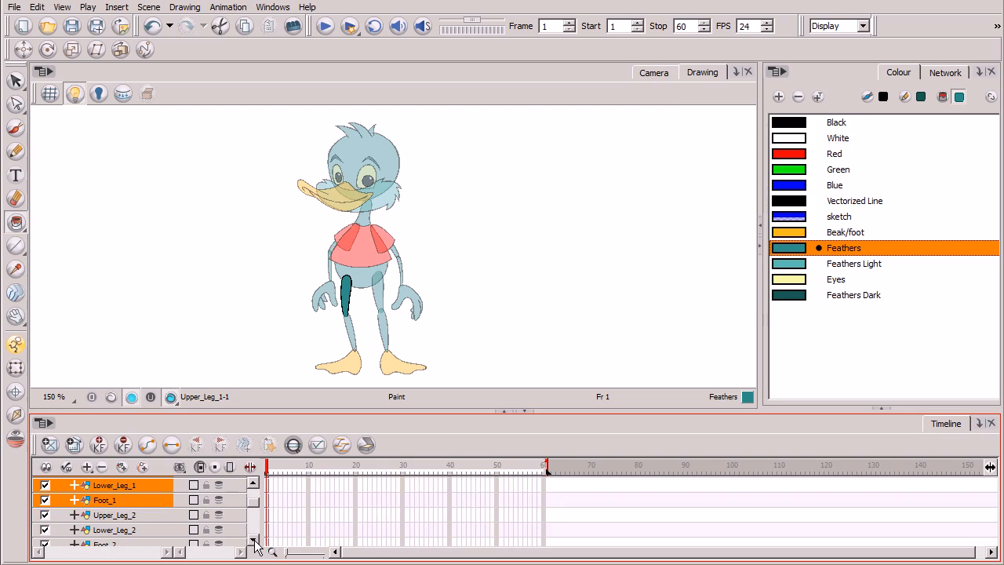
pyautogui.click(252, 539)
pyautogui.click(666, 76)
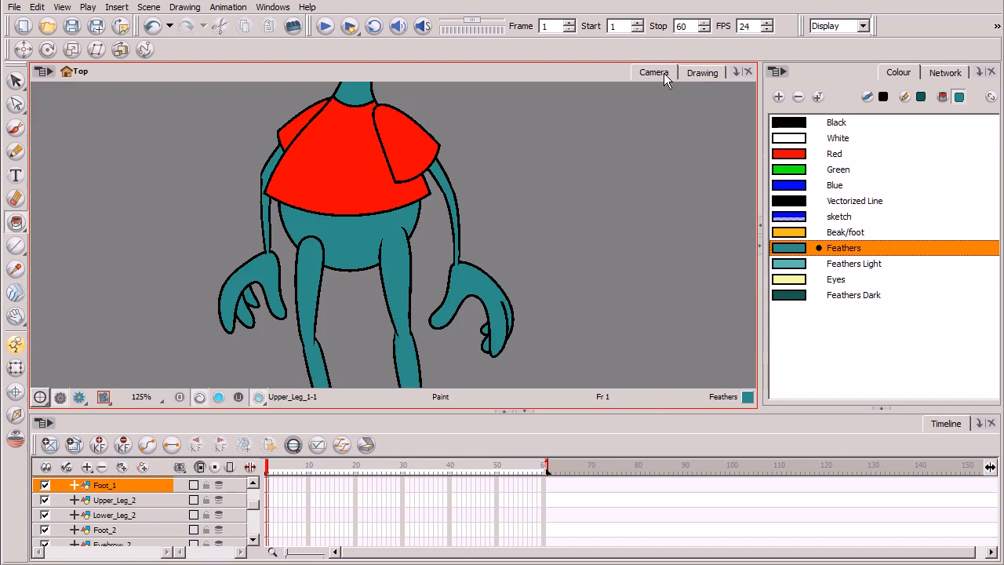
pyautogui.click(253, 540)
pyautogui.click(252, 540)
pyautogui.click(253, 539)
pyautogui.moveTo(252, 513); pyautogui.dragTo(252, 508)
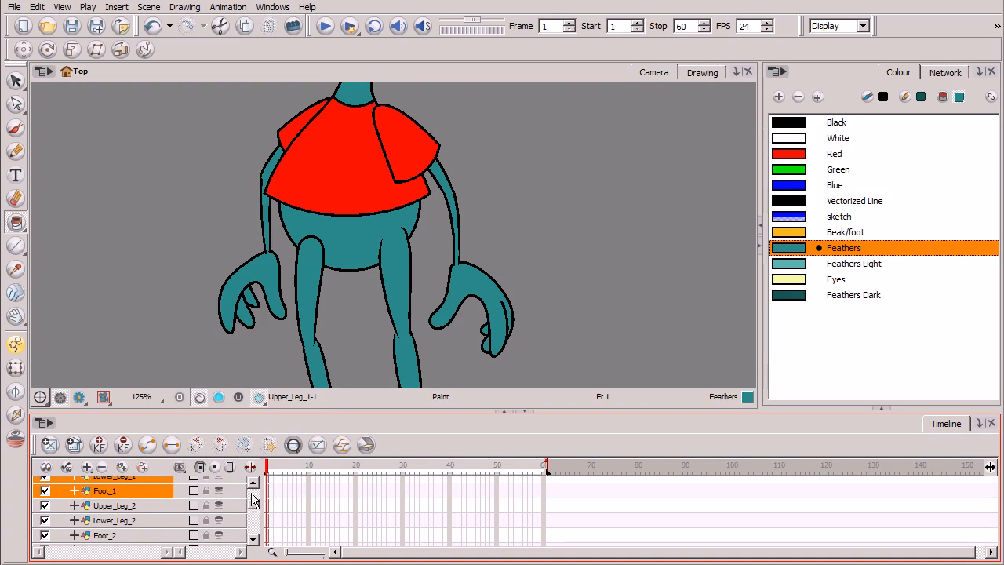
pyautogui.click(524, 409)
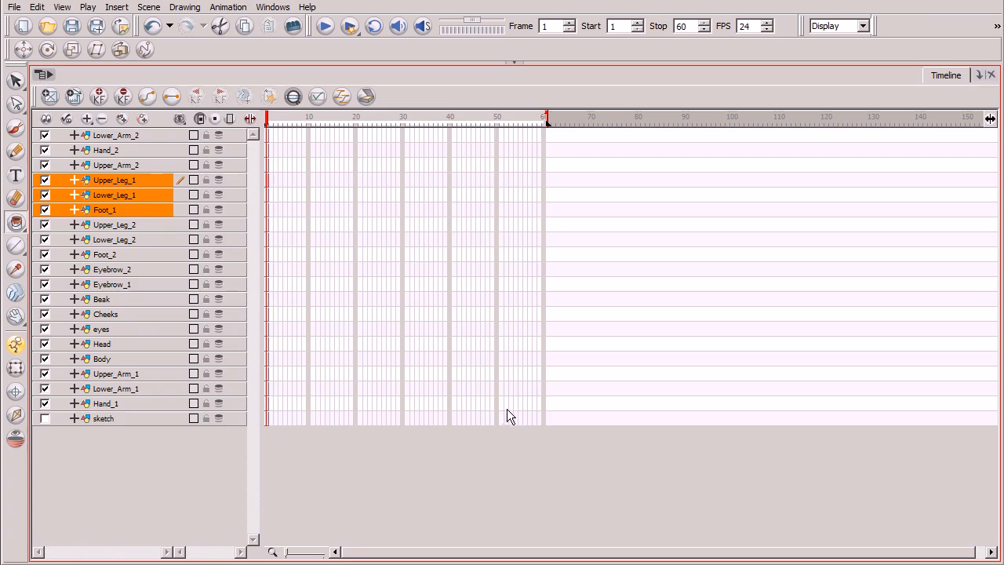
pyautogui.moveTo(122, 182); pyautogui.dragTo(133, 377)
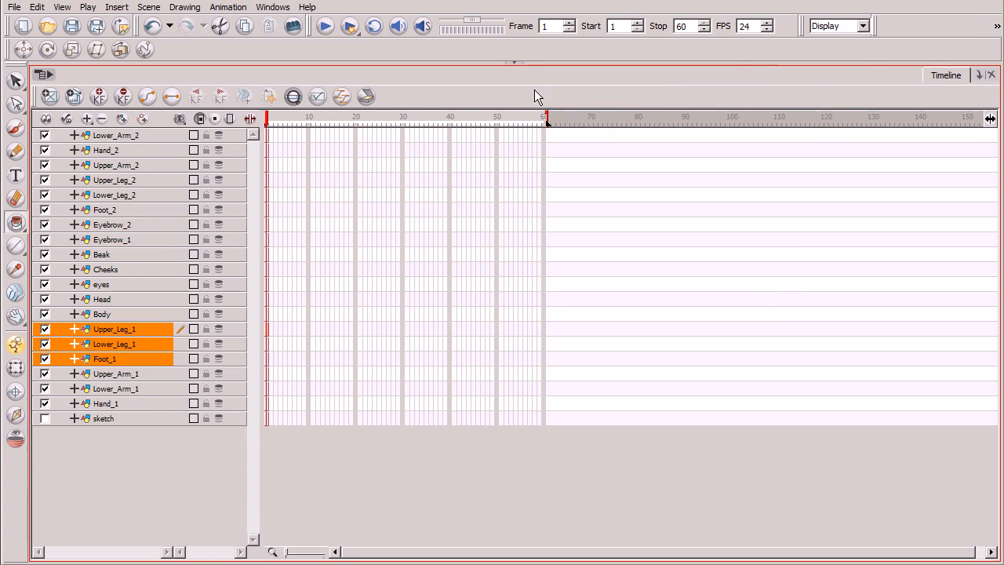
pyautogui.click(514, 62)
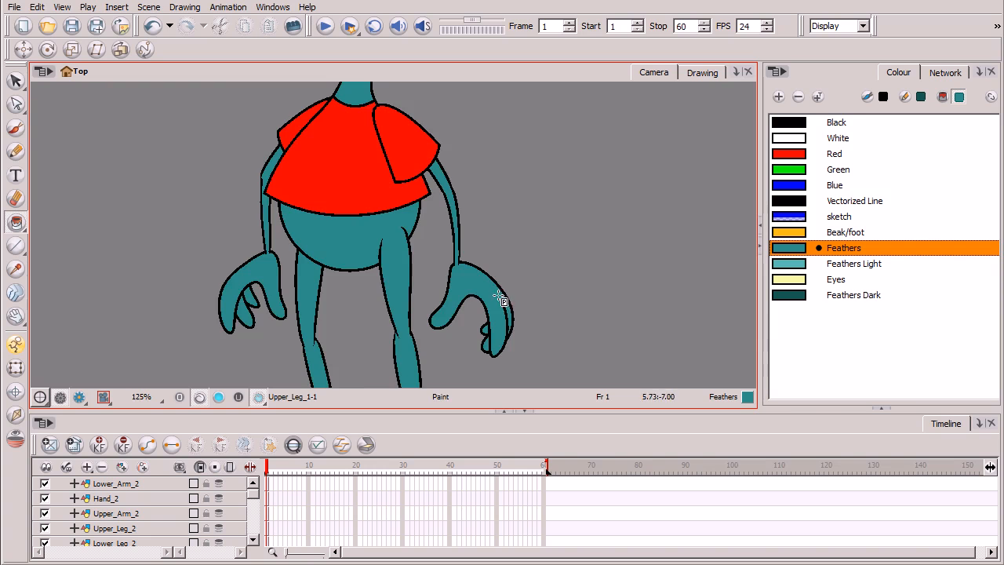
# Examine the painted duck from head to feet in the Camera view, checking the colours and how the body parts overlap
pyautogui.scroll(-3, 500, 295)
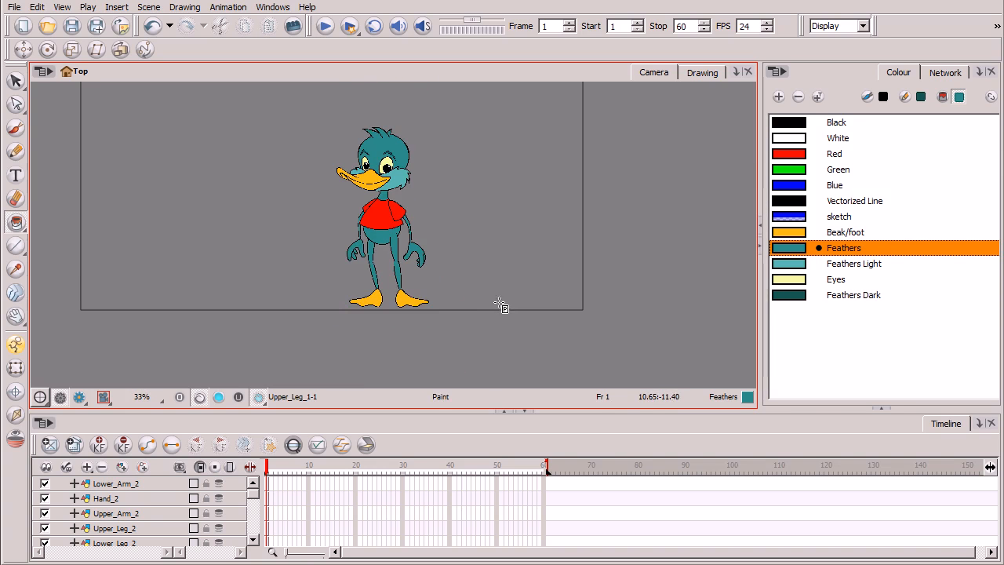
pyautogui.scroll(2, 500, 302)
pyautogui.press('space')
pyautogui.moveTo(495, 201); pyautogui.dragTo(529, 260)
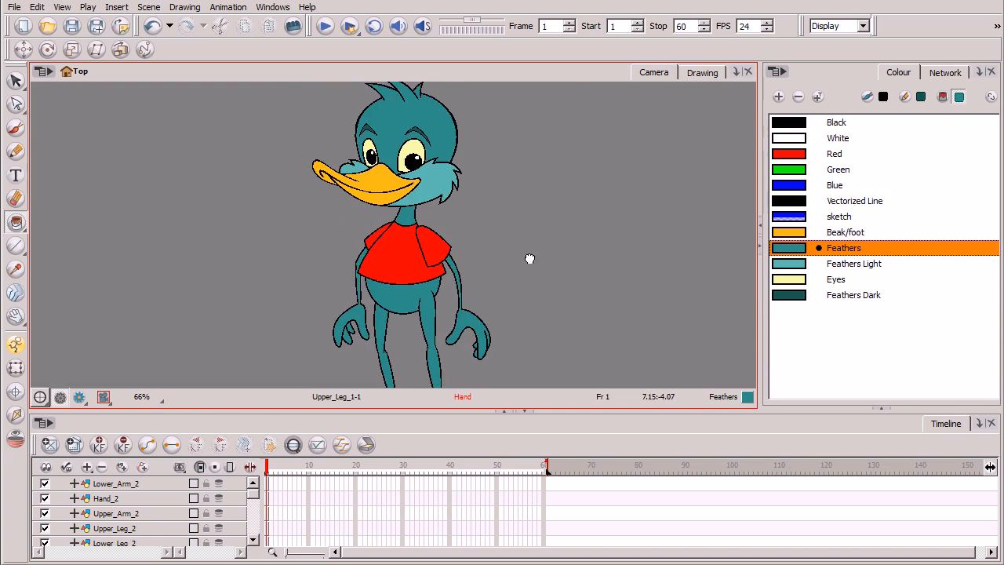
pyautogui.scroll(-1, 541, 229)
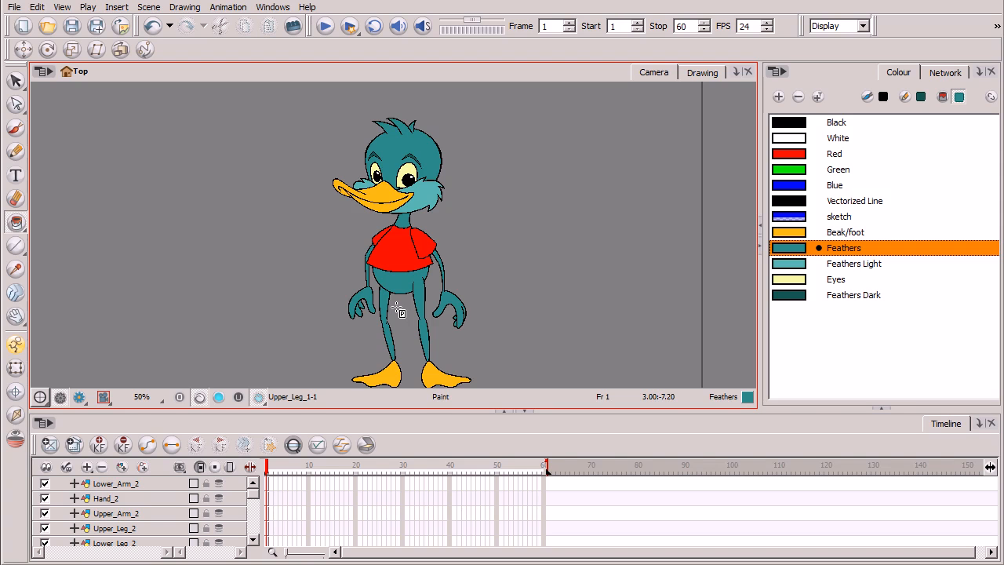
pyautogui.press('2')
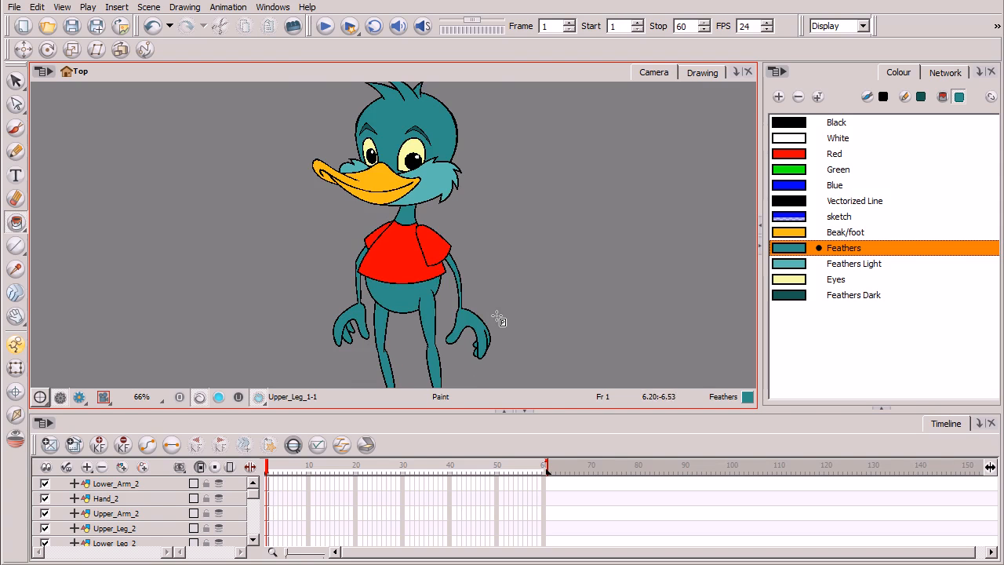
pyautogui.moveTo(497, 325); pyautogui.dragTo(457, 254)
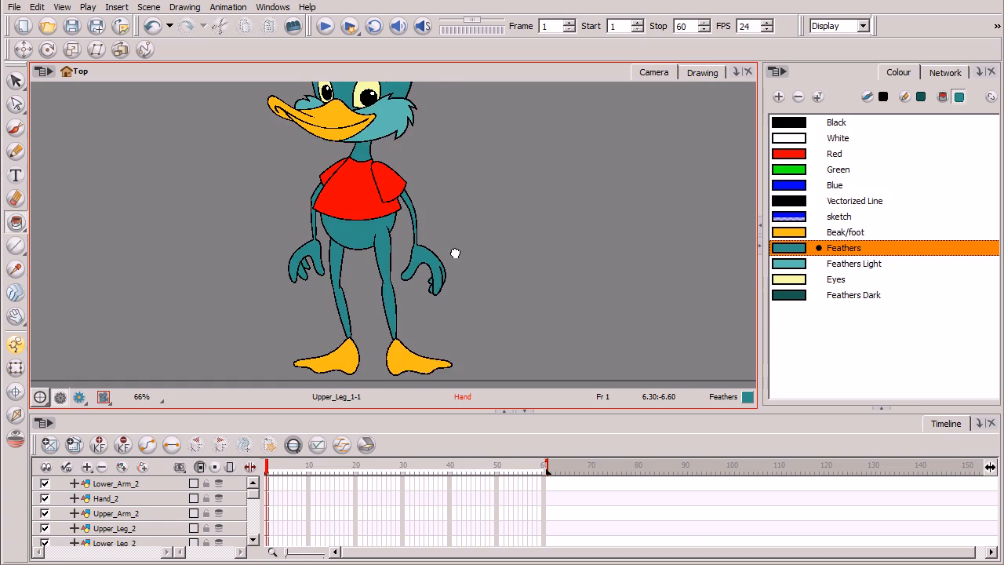
pyautogui.press('2')
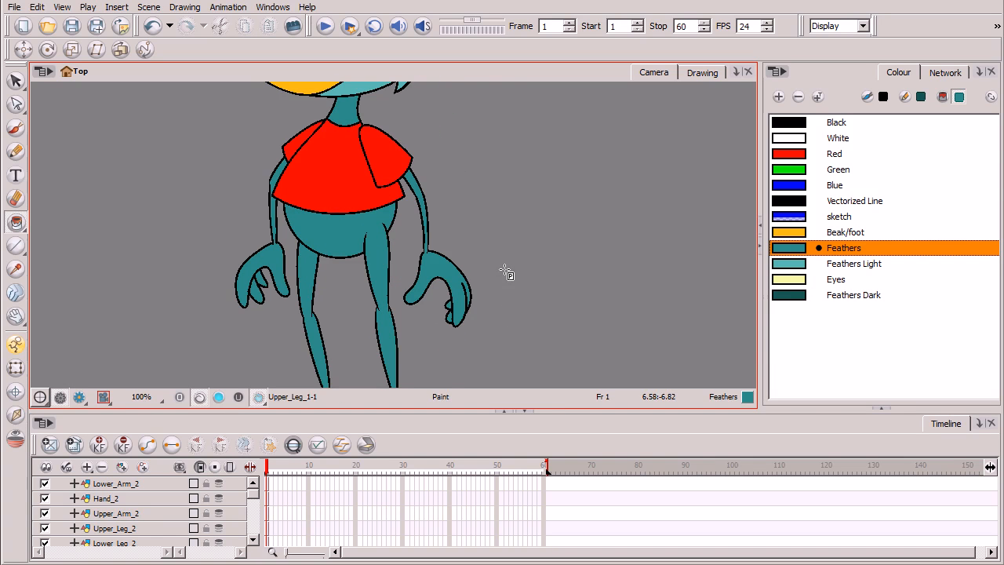
pyautogui.moveTo(497, 317); pyautogui.dragTo(478, 278)
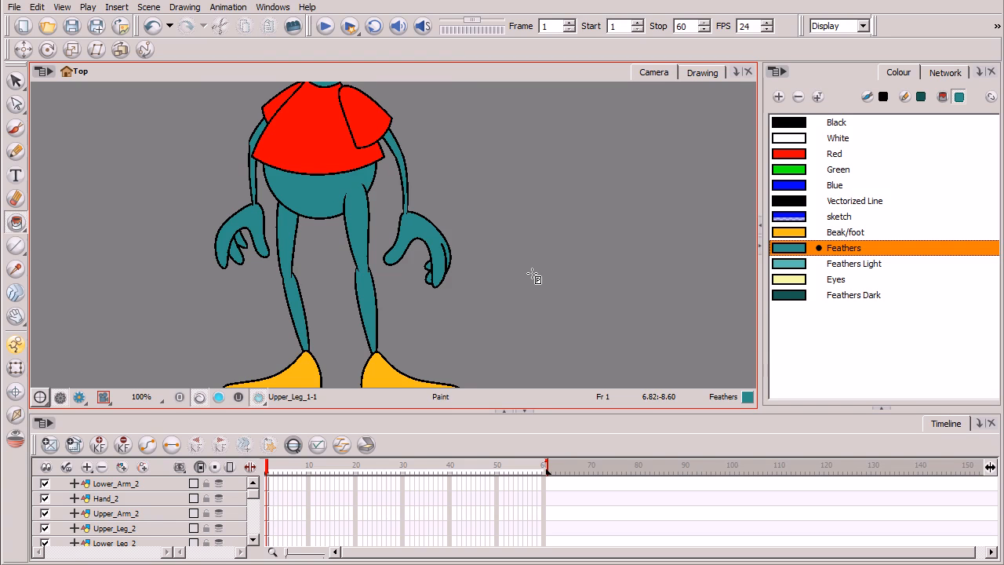
pyautogui.scroll(5, 526, 345)
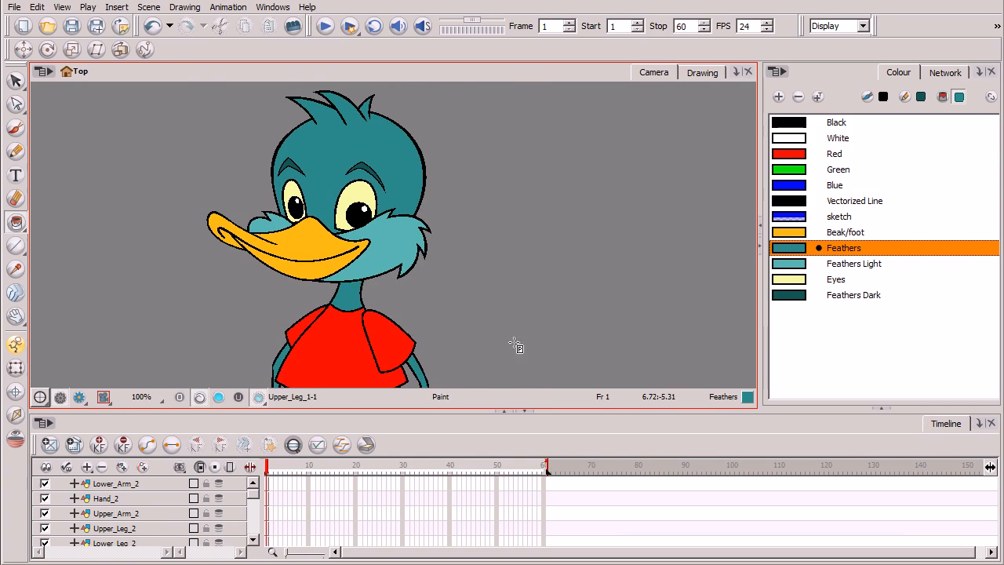
pyautogui.moveTo(550, 358); pyautogui.dragTo(516, 134)
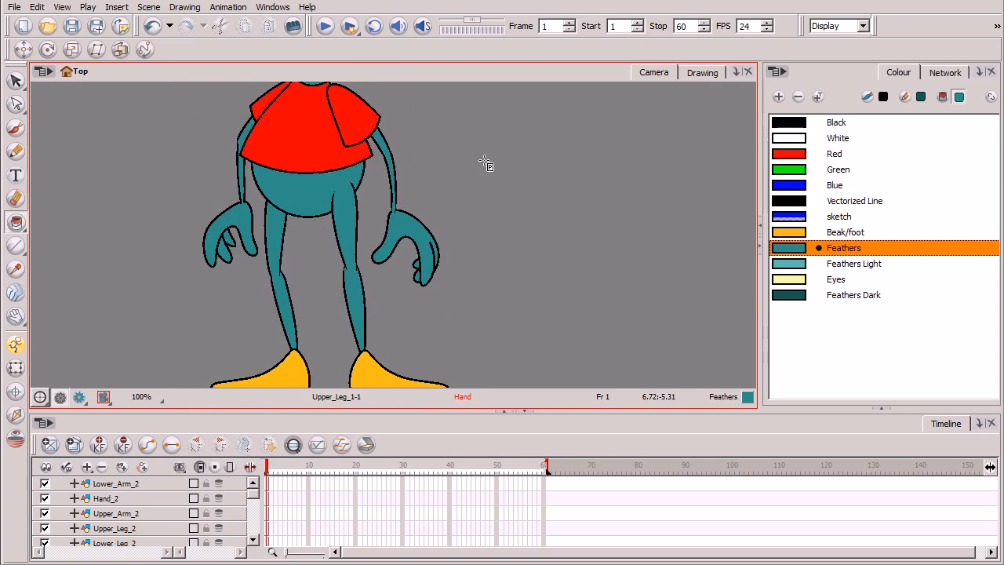
pyautogui.scroll(5, 471, 217)
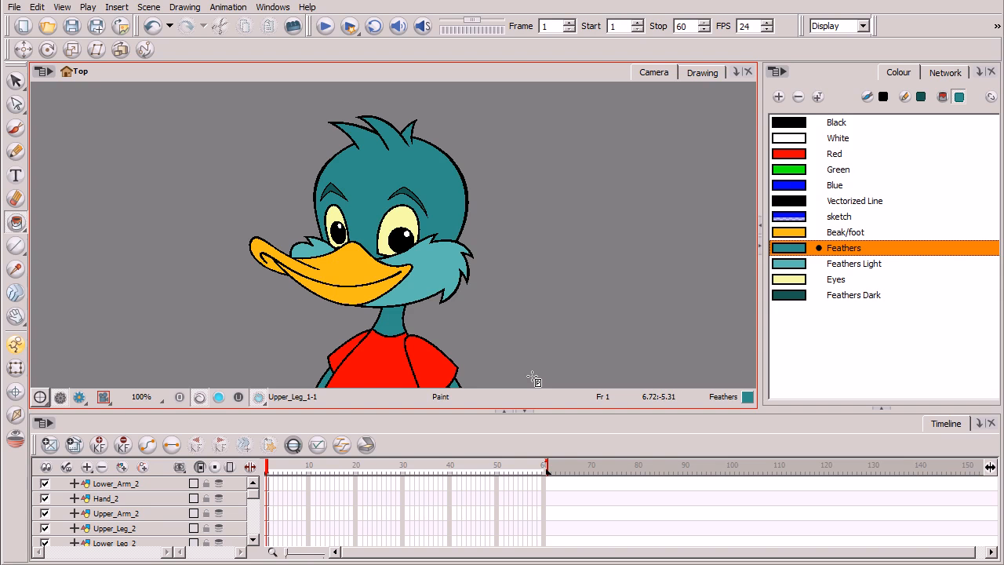
pyautogui.moveTo(567, 337); pyautogui.dragTo(497, 143)
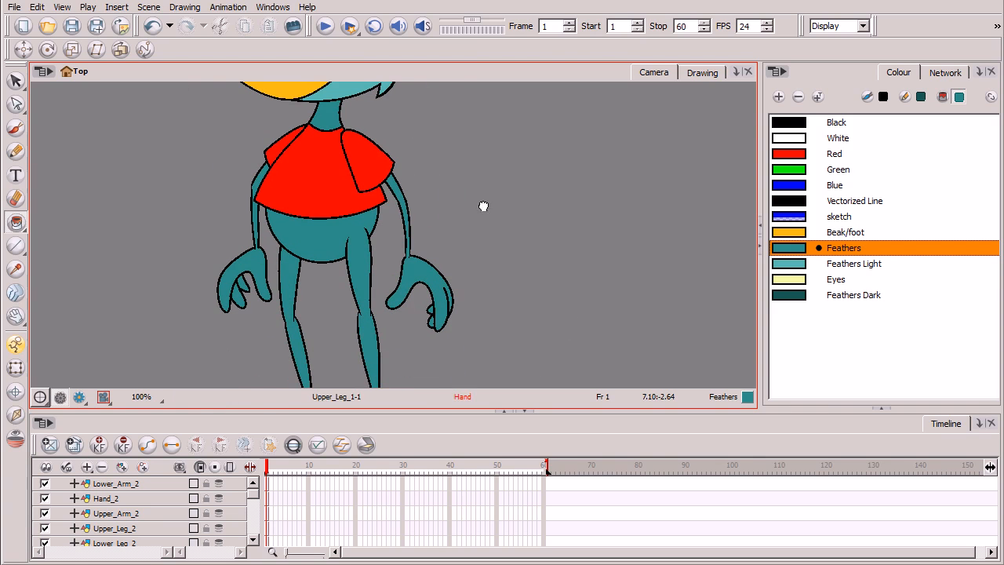